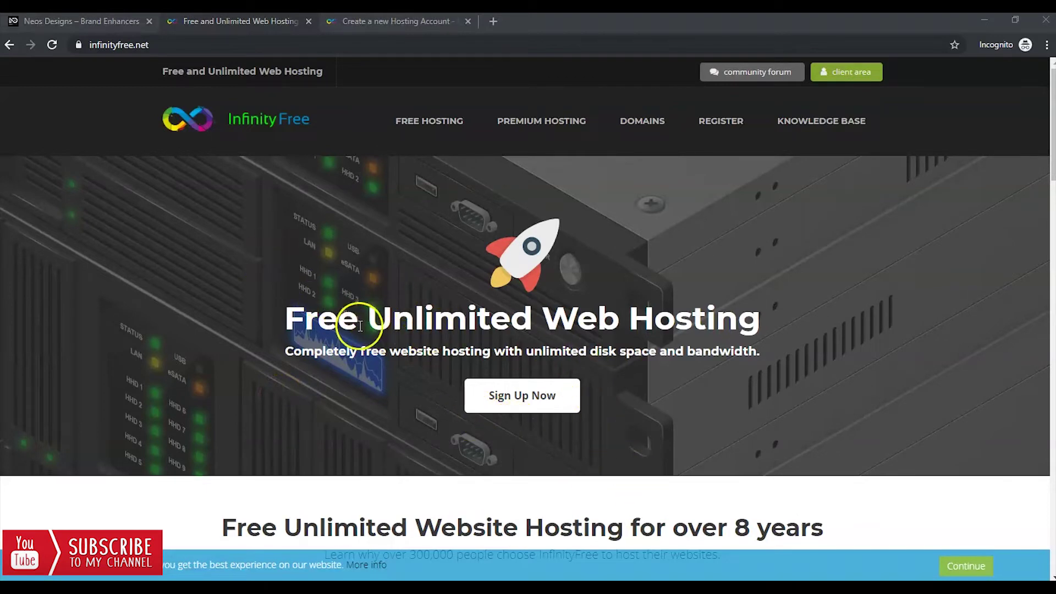
Review InfinityFree's Free Unlimited Web Hosting headline and features: 99.9% uptime, completely free, fastest hosting.
left_click_drag(318, 317, 726, 310)
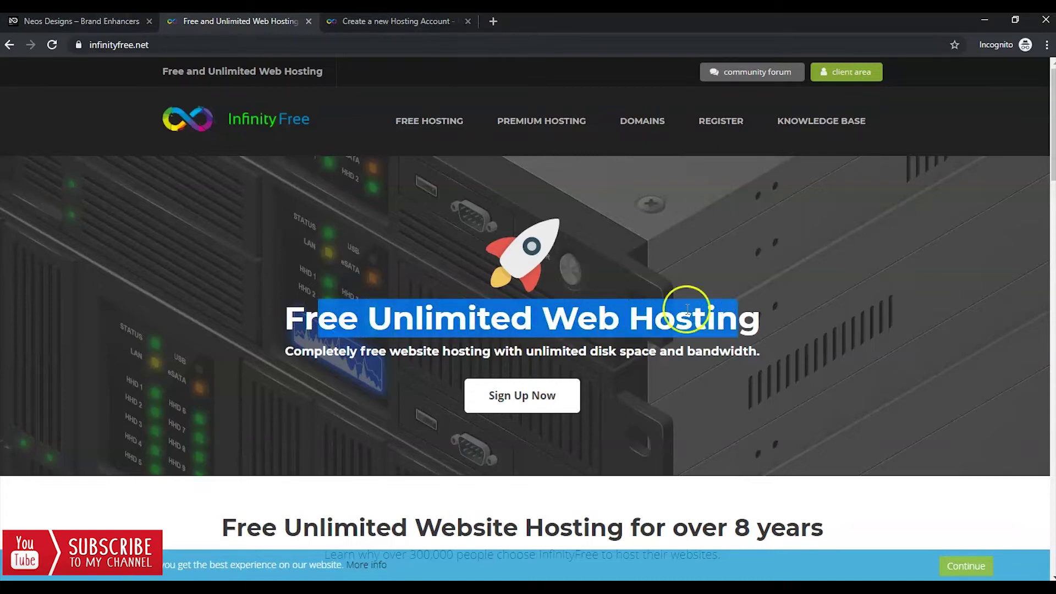
scroll(389, 353, "down", 3)
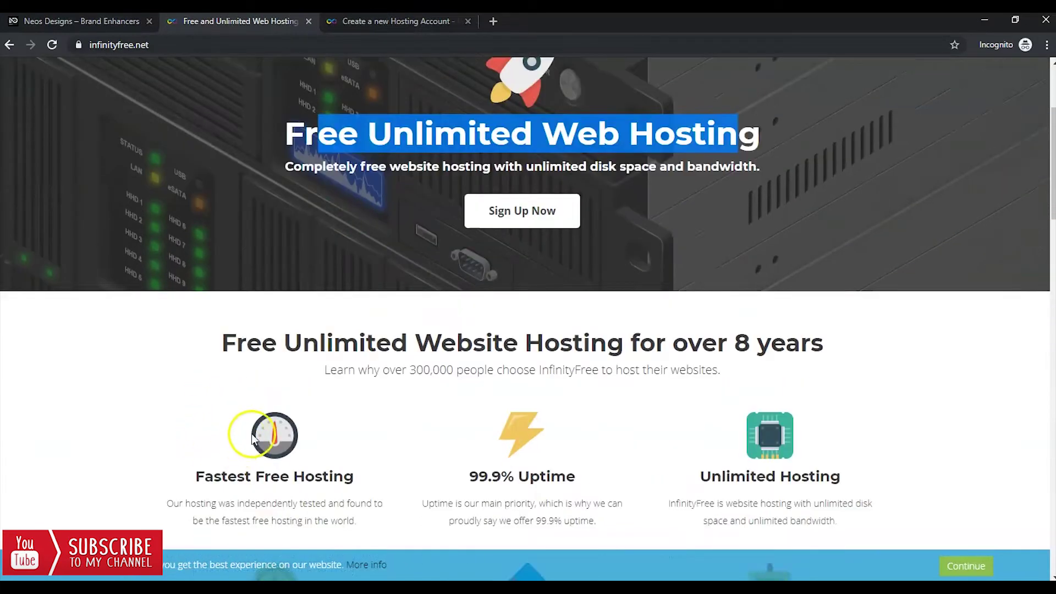
scroll(330, 423, "down", 1)
left_click_drag(473, 393, 597, 397)
scroll(652, 397, "down", 3)
left_click_drag(579, 346, 456, 354)
left_click_drag(335, 353, 224, 343)
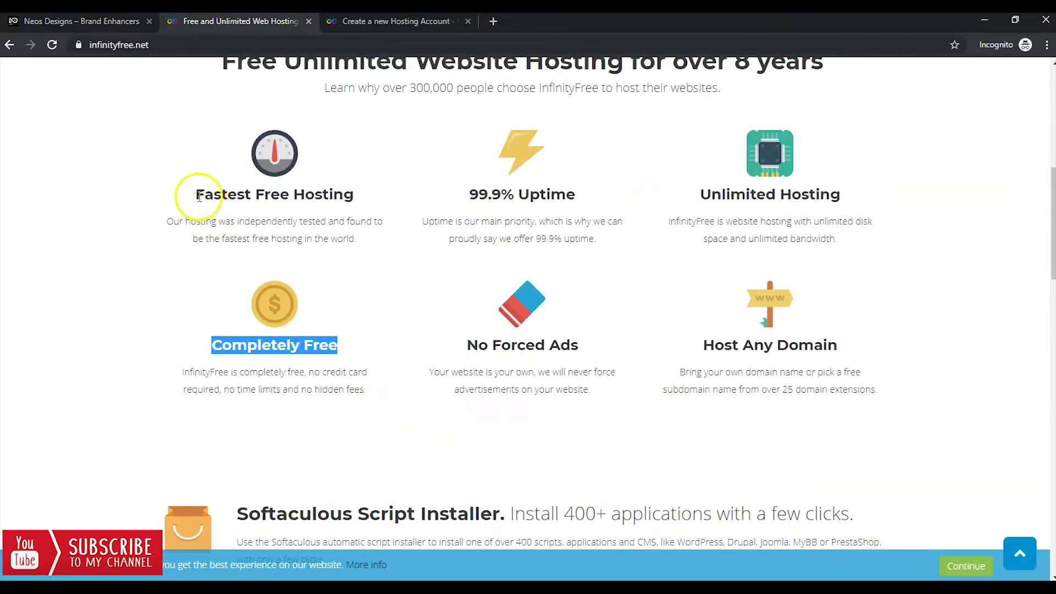
left_click_drag(197, 195, 329, 195)
scroll(737, 183, "down", 4)
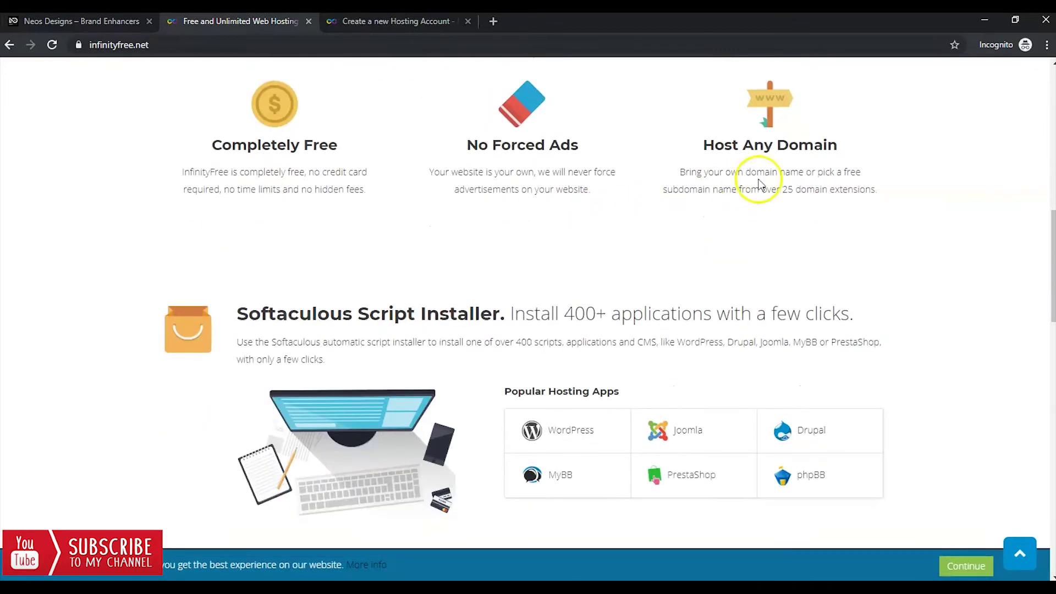
scroll(456, 191, "down", 2)
Review the Softaculous installer apps (WordPress, Joomla), unlimited disk space and supported PHP versions.
left_click_drag(244, 180, 817, 178)
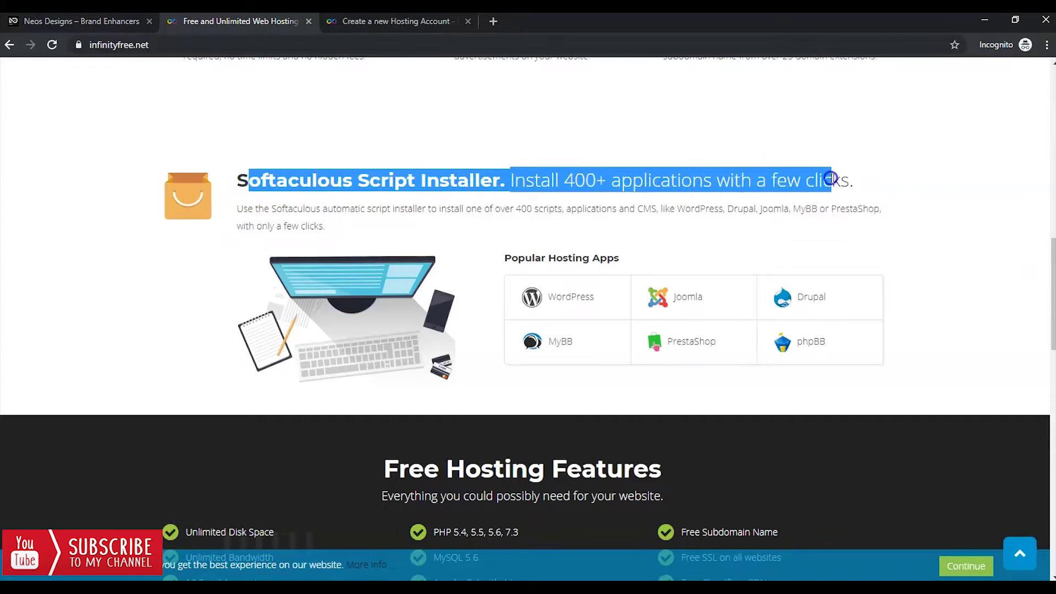
left_click_drag(595, 297, 542, 296)
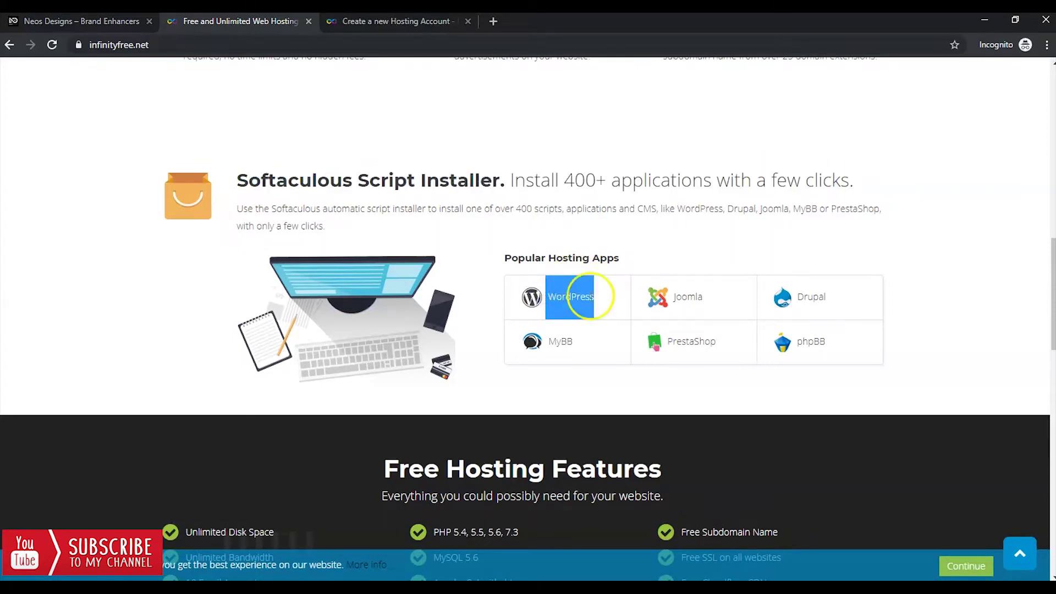
left_click_drag(701, 297, 678, 299)
scroll(763, 288, "down", 5)
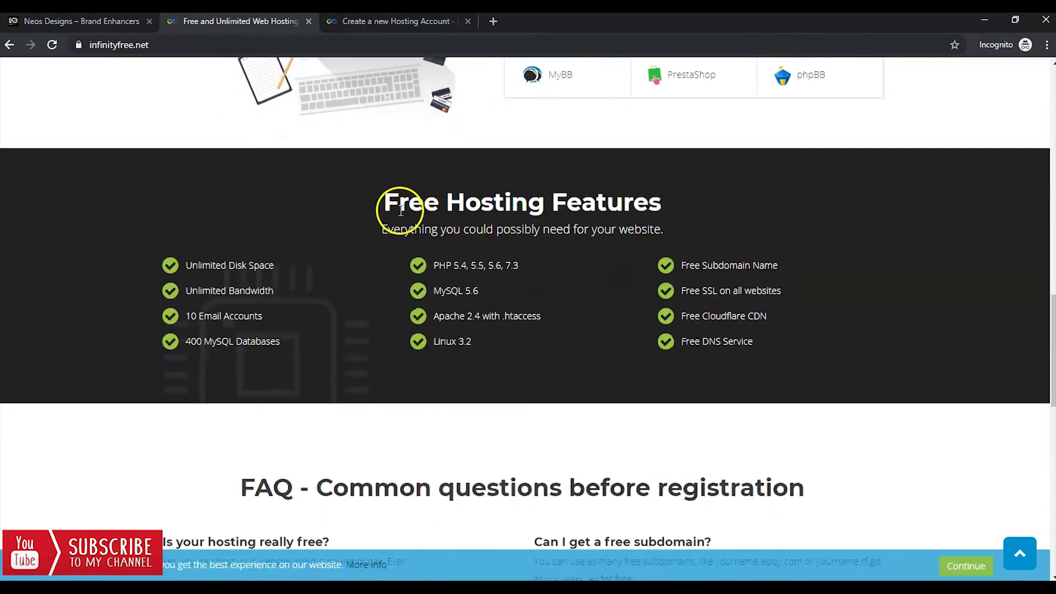
left_click_drag(384, 200, 681, 212)
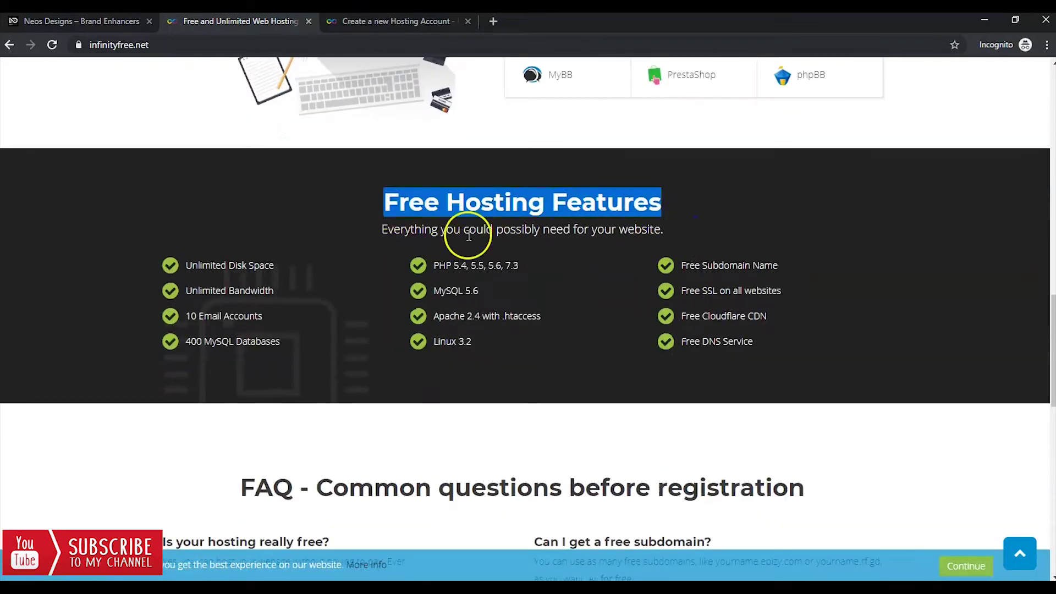
left_click_drag(293, 264, 182, 267)
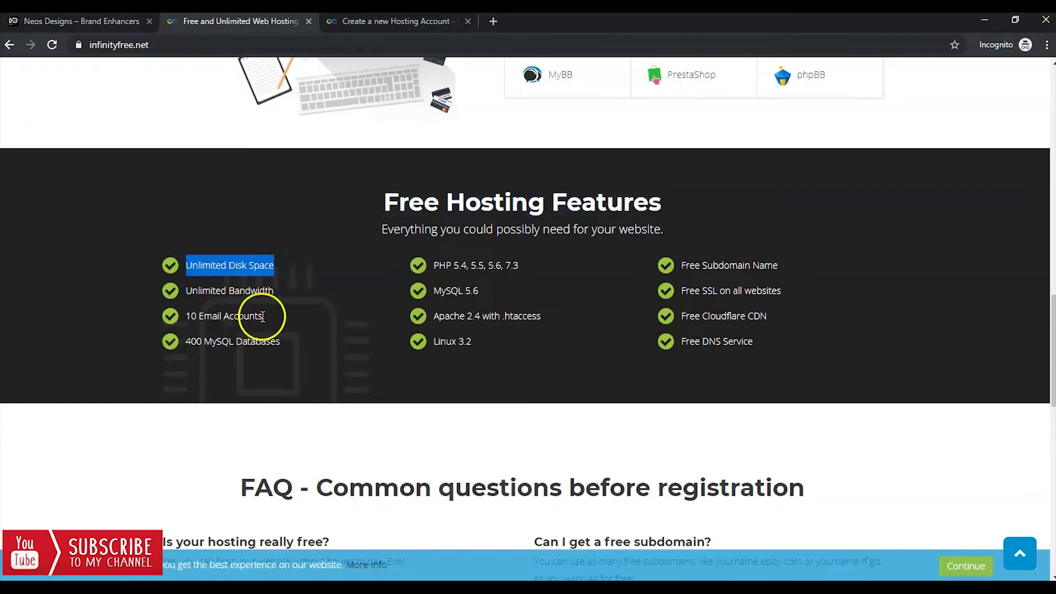
left_click_drag(438, 265, 433, 290)
scroll(471, 312, "down", 9)
scroll(467, 311, "up", 15)
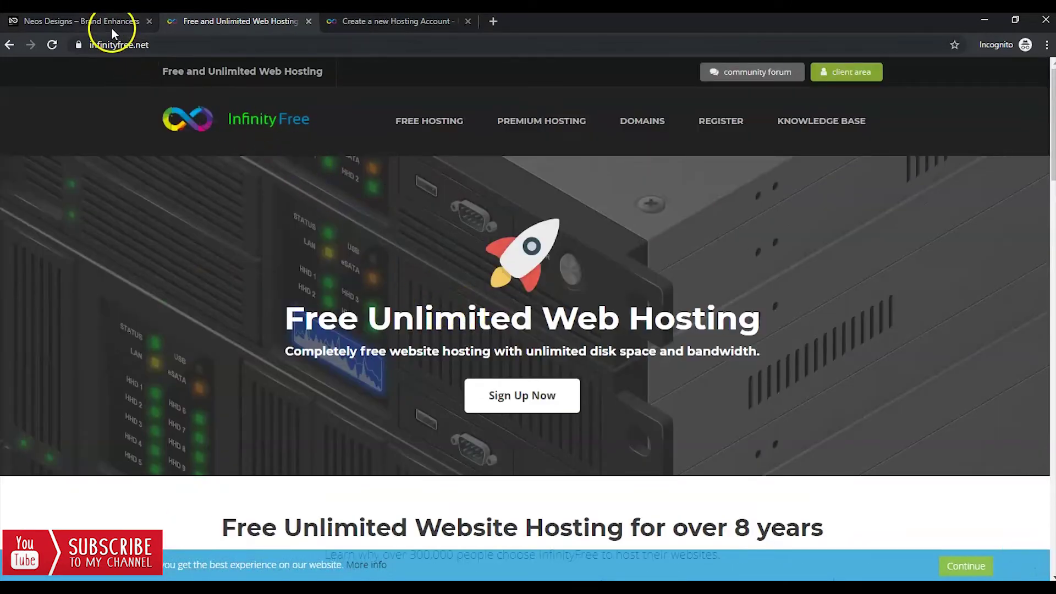
Browse the Neos Designs example site, then return to the InfinityFree homepage.
left_click(110, 23)
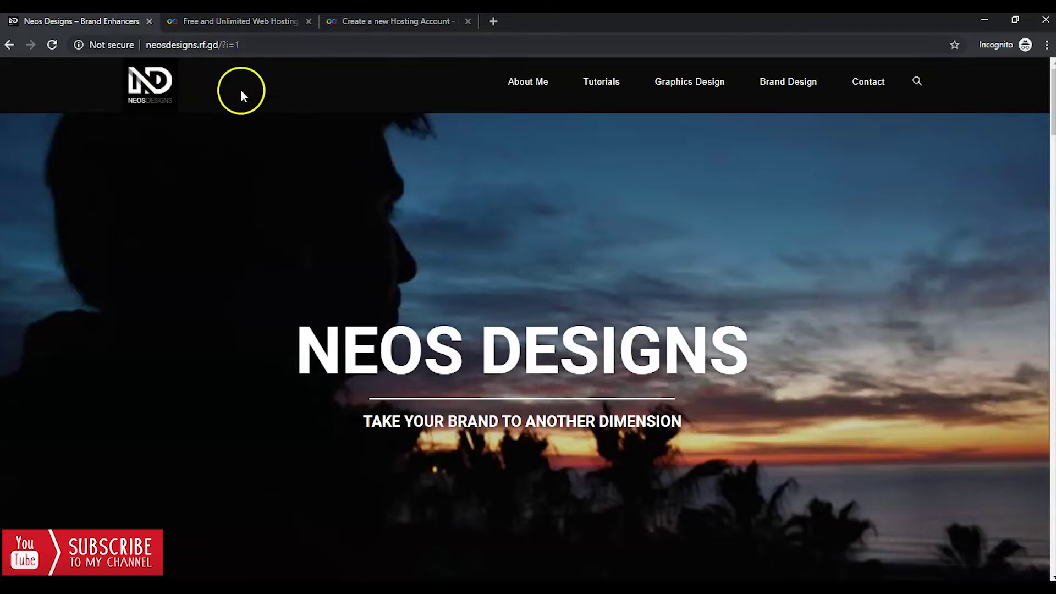
scroll(274, 137, "down", 15)
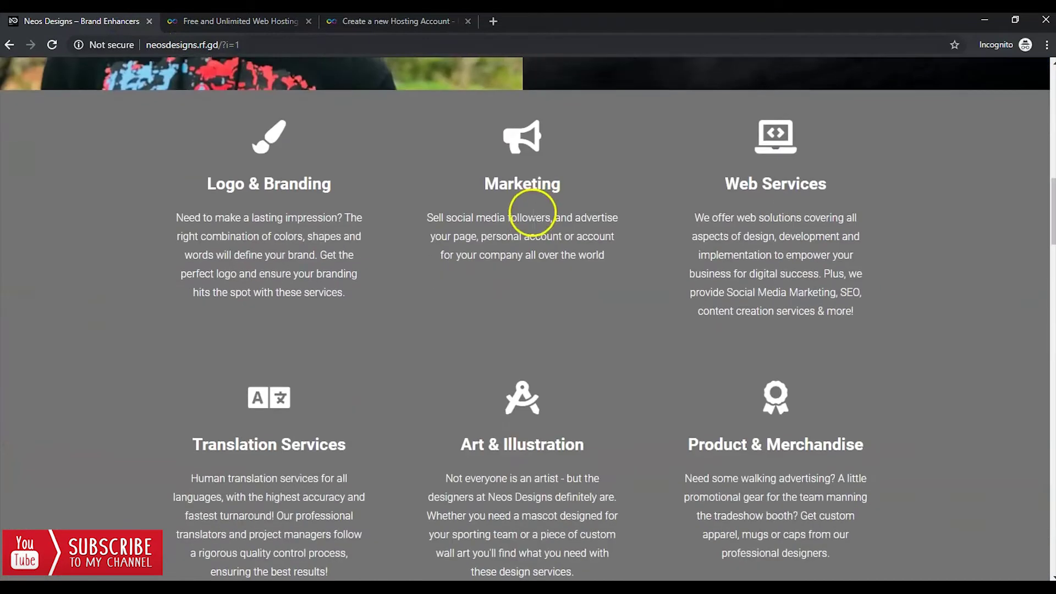
scroll(532, 214, "down", 20)
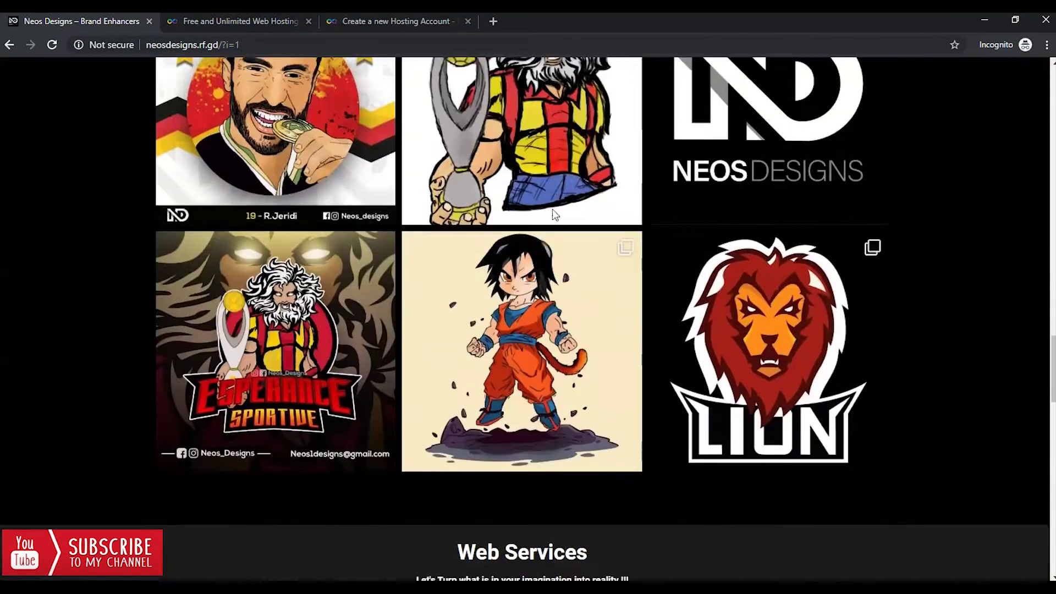
scroll(552, 212, "down", 18)
left_click(480, 144)
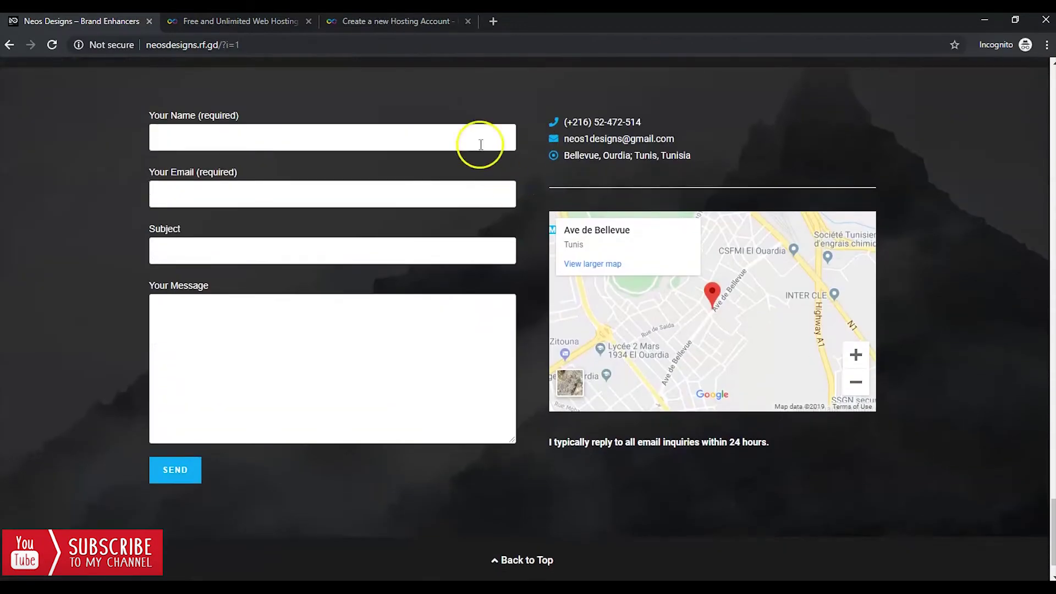
left_click(277, 21)
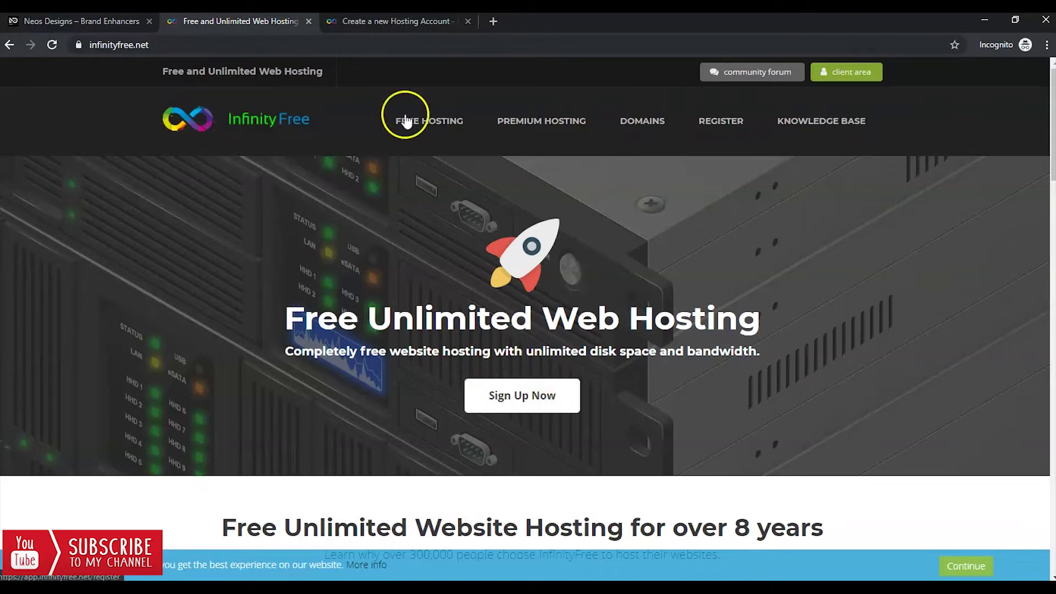
Enter the subdomain test111 on rf.gd and check its availability.
left_click(403, 24)
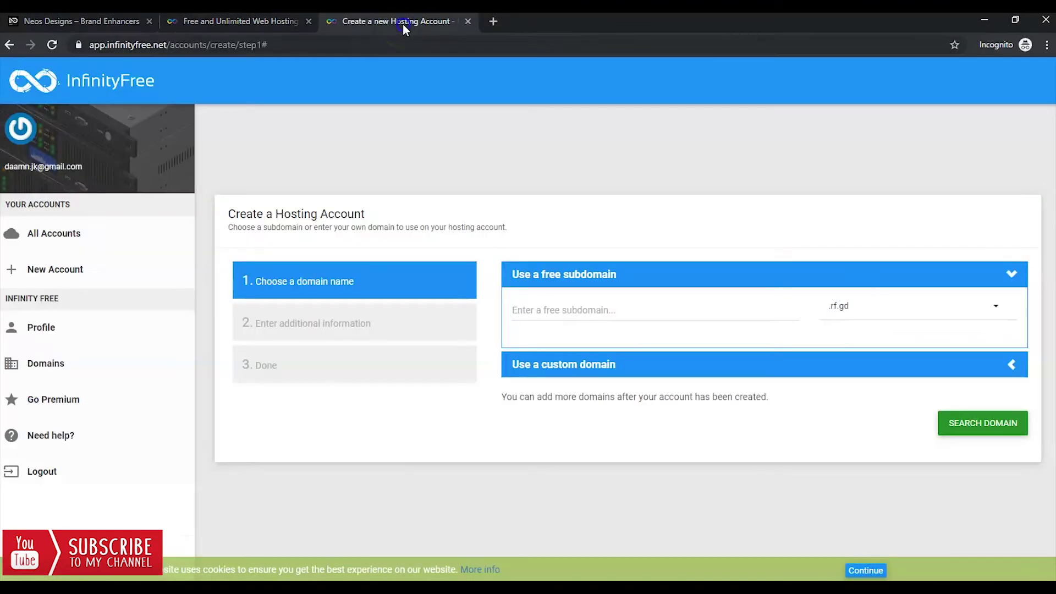
left_click(602, 311)
type("test111")
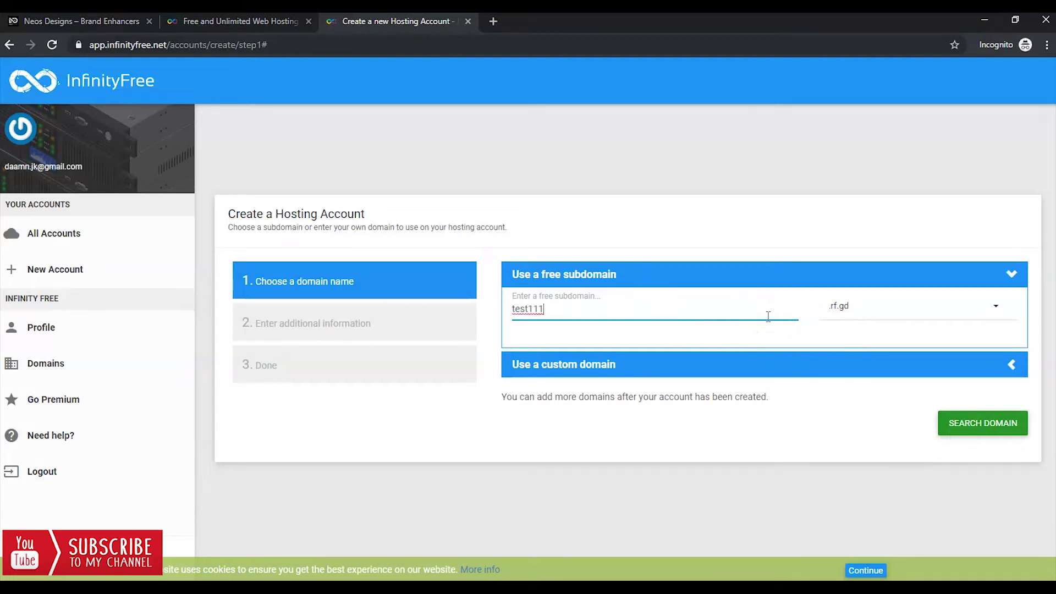
left_click(955, 423)
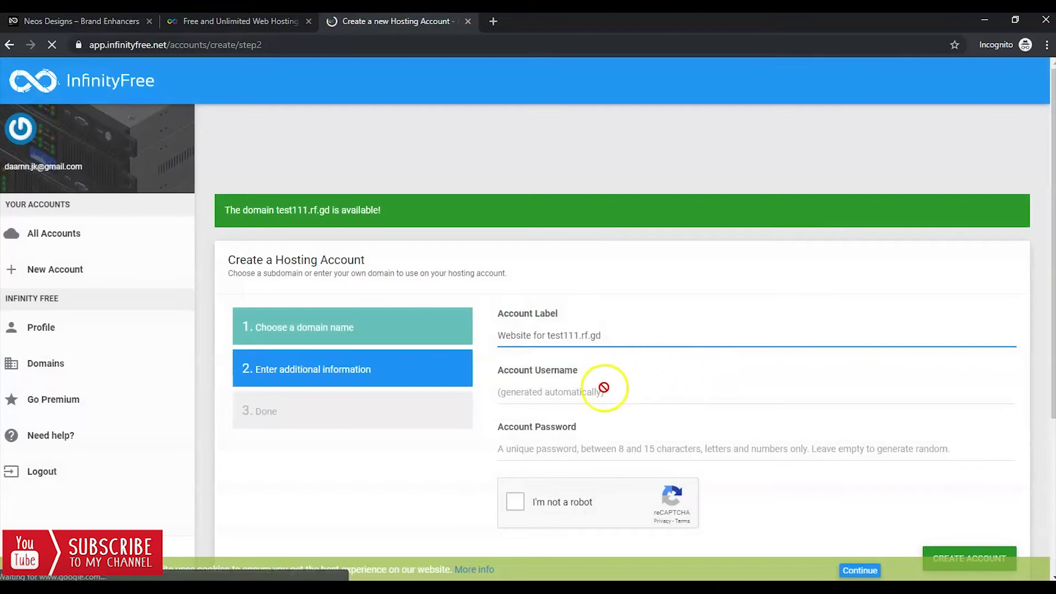
Solve the bicycle reCAPTCHA and create the free hosting account.
scroll(572, 374, "down", 1)
left_click_drag(498, 303, 583, 361)
left_click(517, 436)
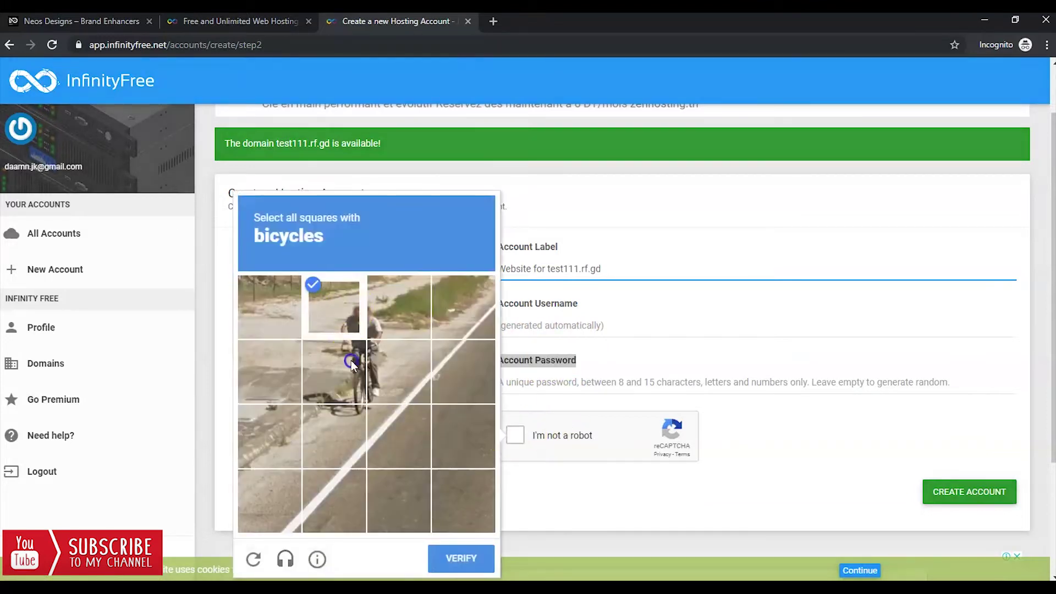
left_click(352, 364)
left_click(456, 558)
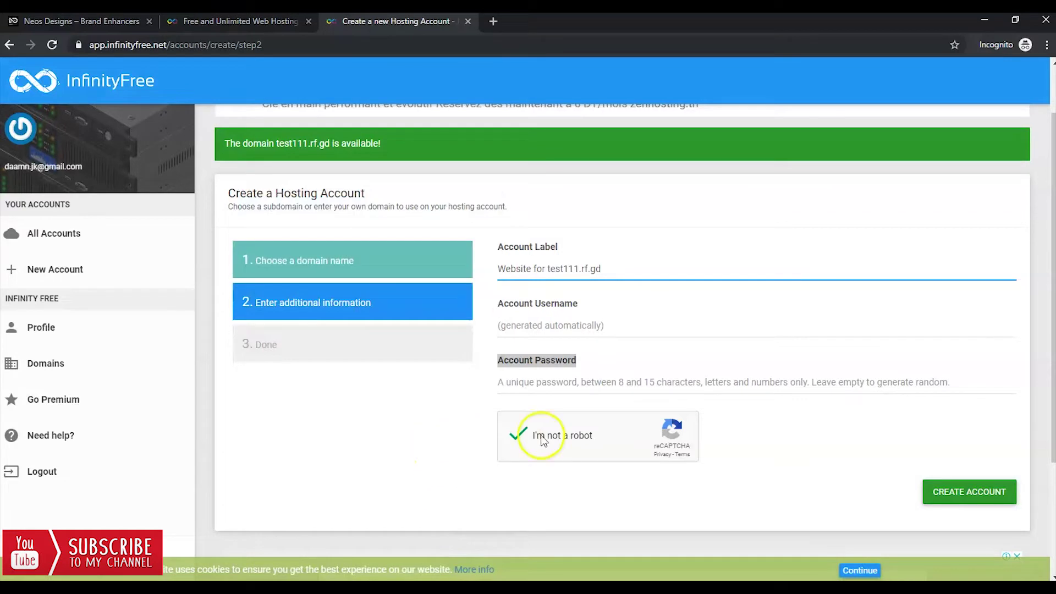
left_click(954, 491)
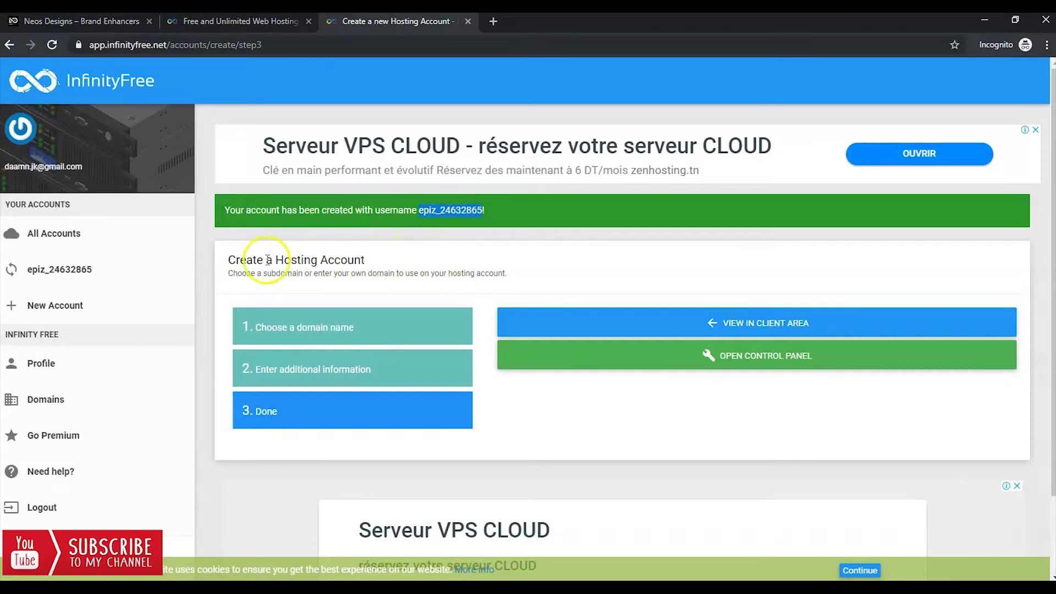
scroll(470, 319, "down", 1)
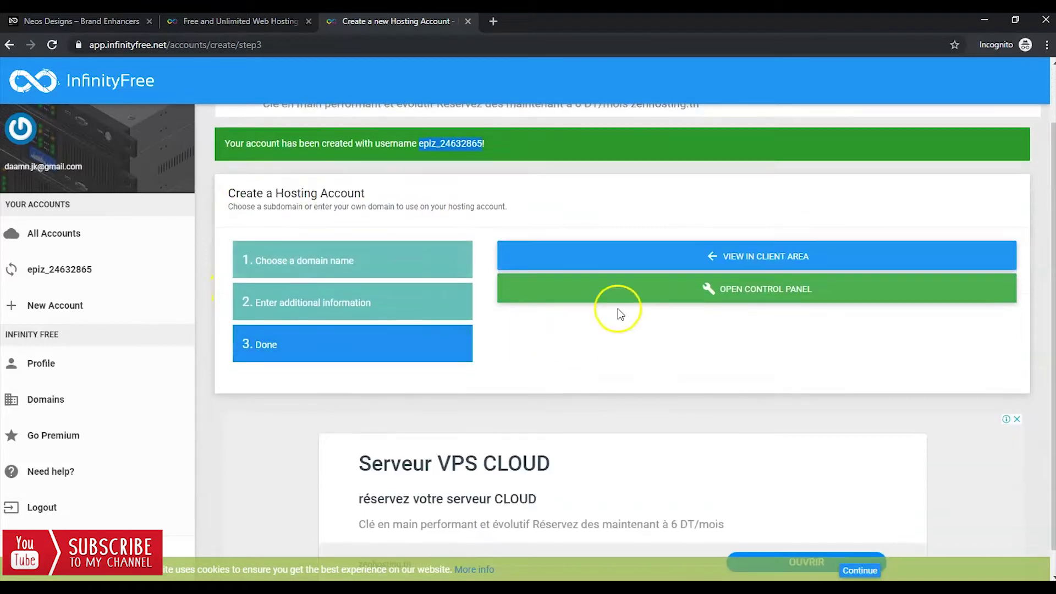
View the new account's details, reveal its FTP username and password, then launch its control panel.
left_click(753, 265)
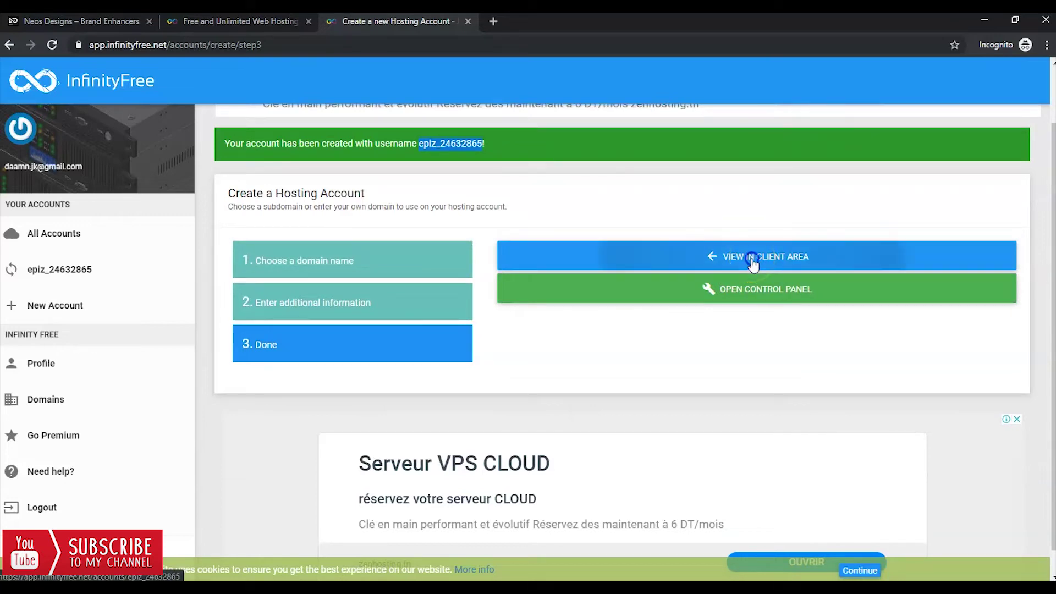
scroll(625, 247, "down", 3)
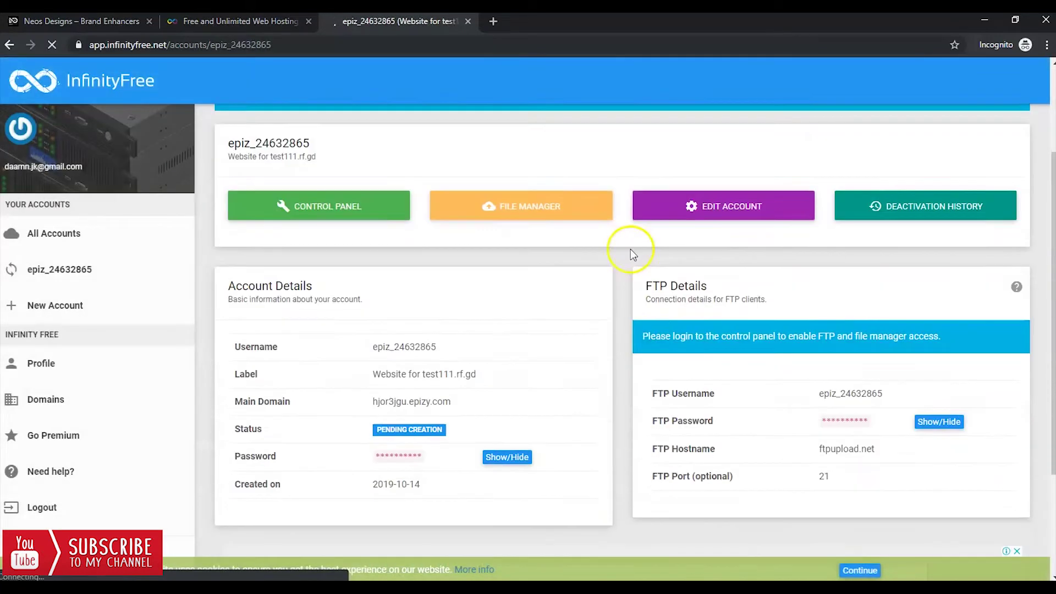
left_click_drag(824, 328, 881, 329)
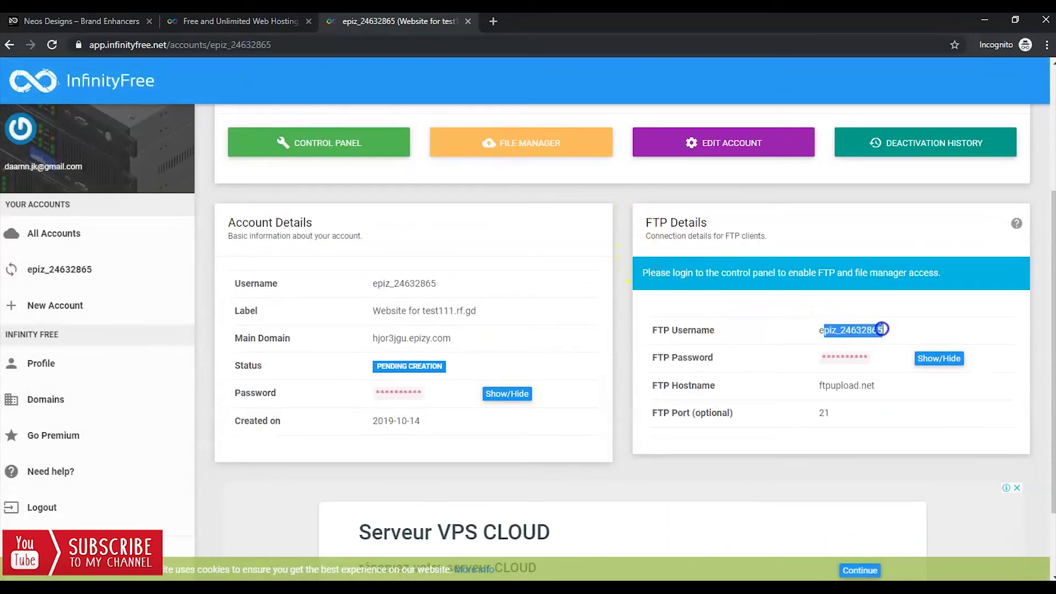
left_click(948, 363)
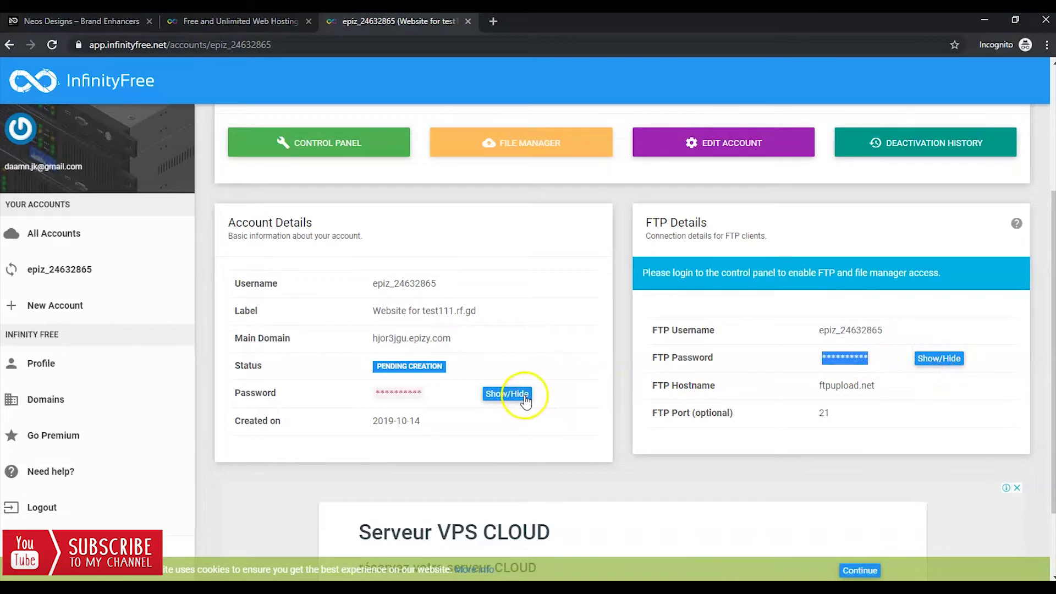
left_click(374, 143)
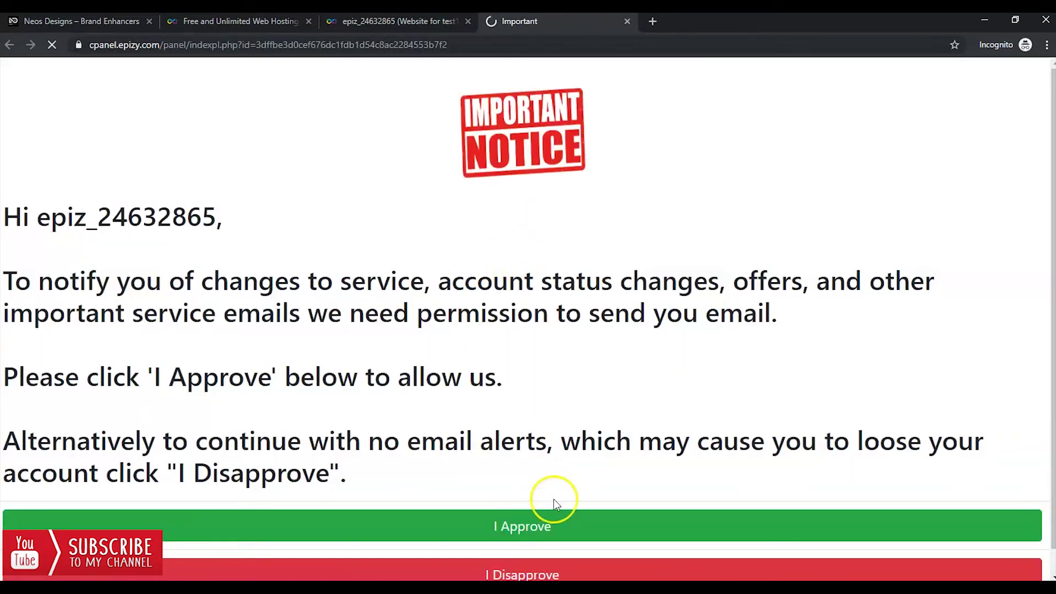
Allow service emails, then scroll to the Software section and launch Softaculous Apps Installer.
left_click(554, 528)
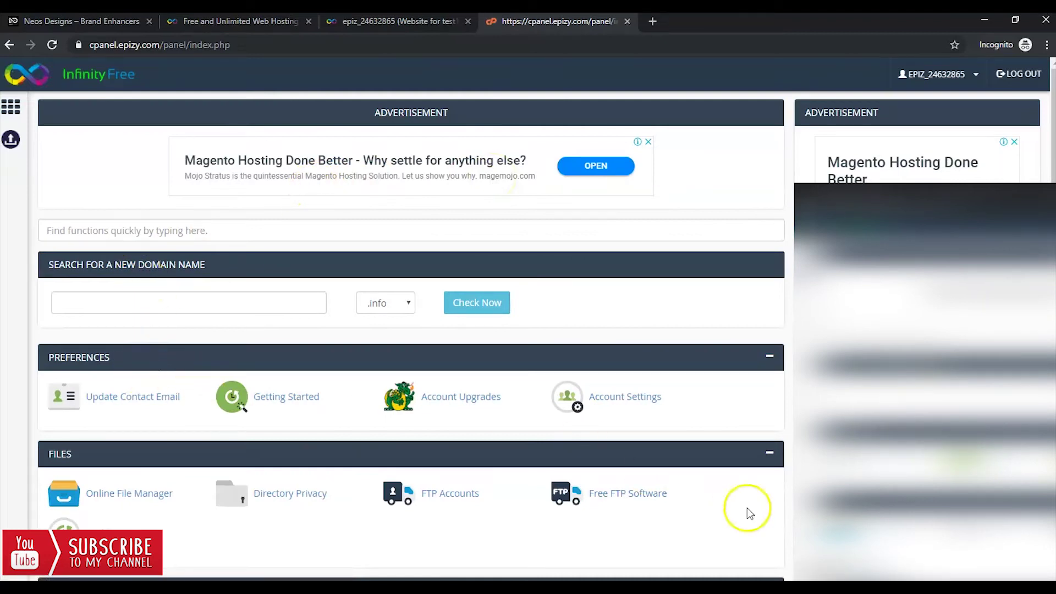
scroll(468, 319, "down", 1)
scroll(459, 332, "down", 3)
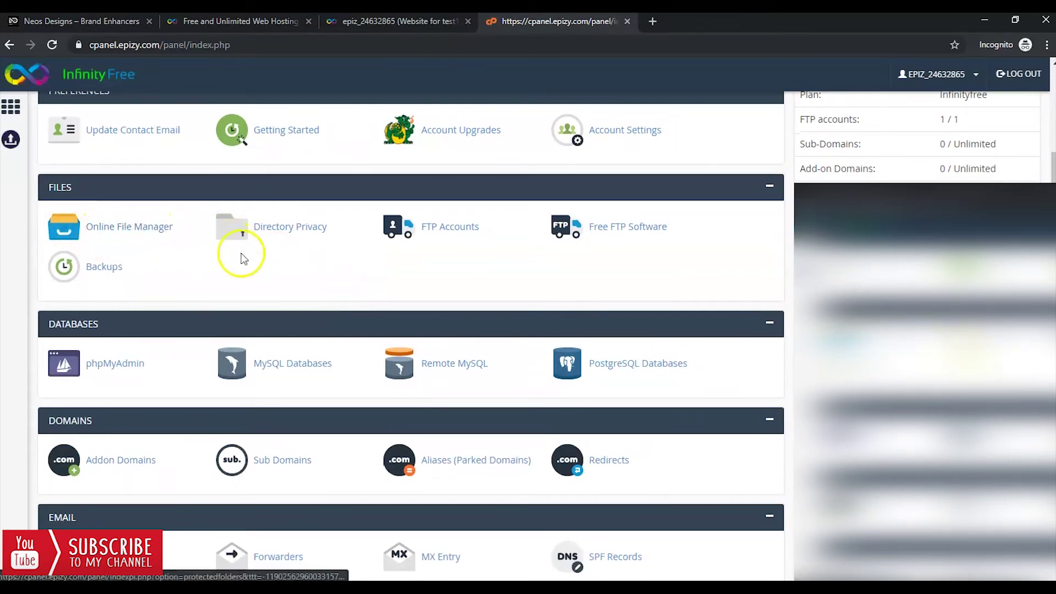
scroll(568, 258, "down", 1)
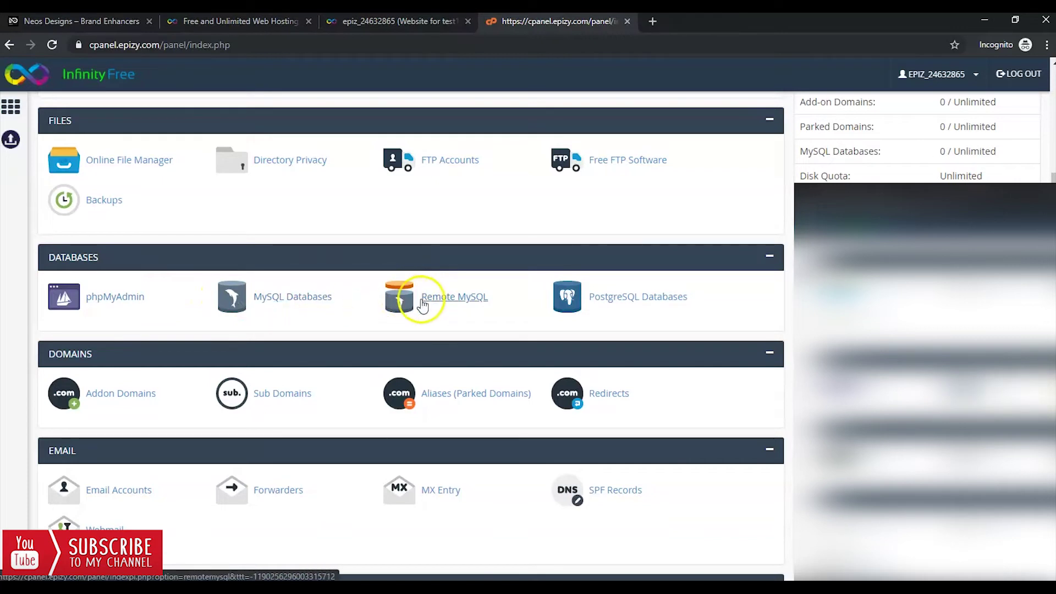
scroll(494, 300, "down", 5)
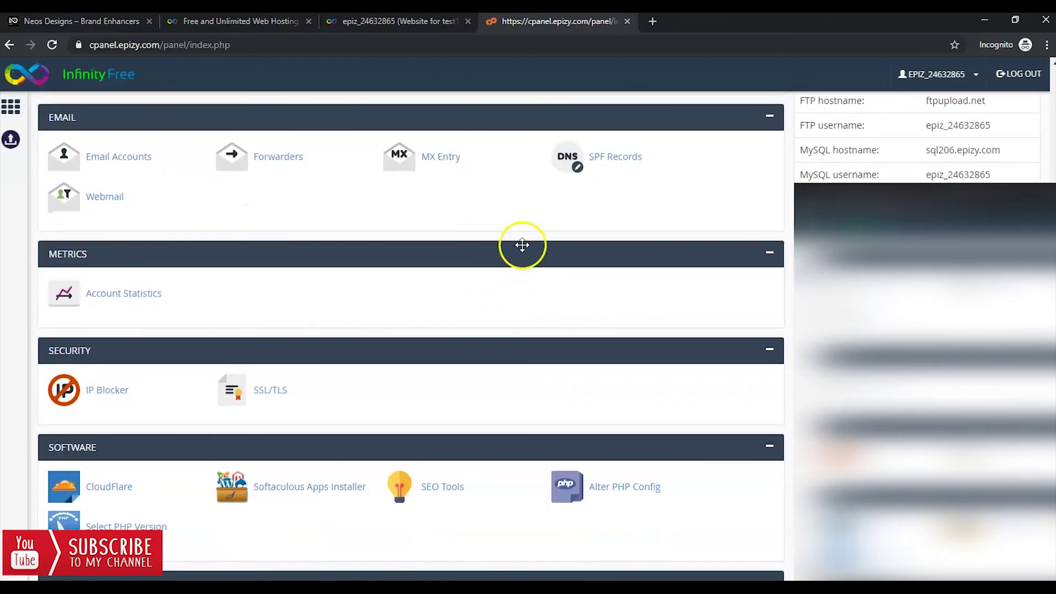
scroll(523, 245, "down", 1)
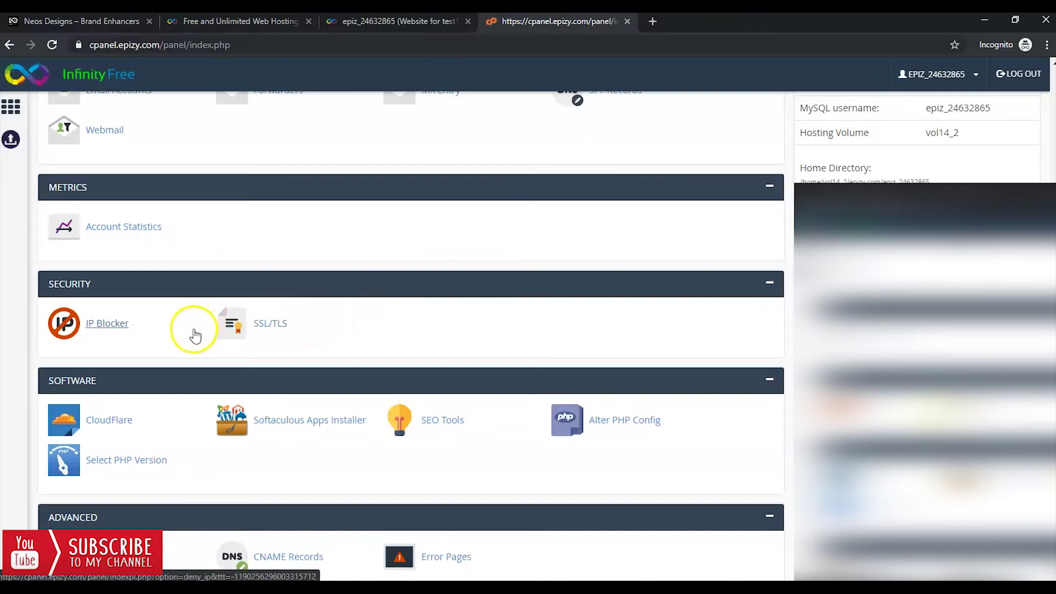
scroll(264, 318, "down", 1)
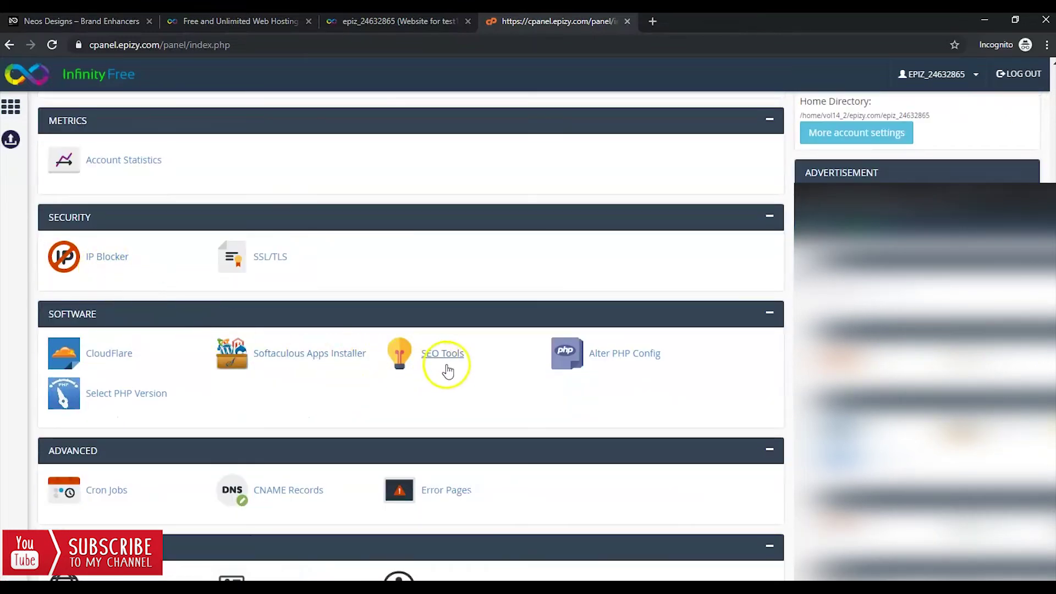
scroll(444, 371, "down", 4)
scroll(449, 364, "up", 15)
scroll(450, 364, "up", 1)
scroll(400, 325, "down", 6)
scroll(395, 336, "down", 5)
scroll(203, 406, "down", 5)
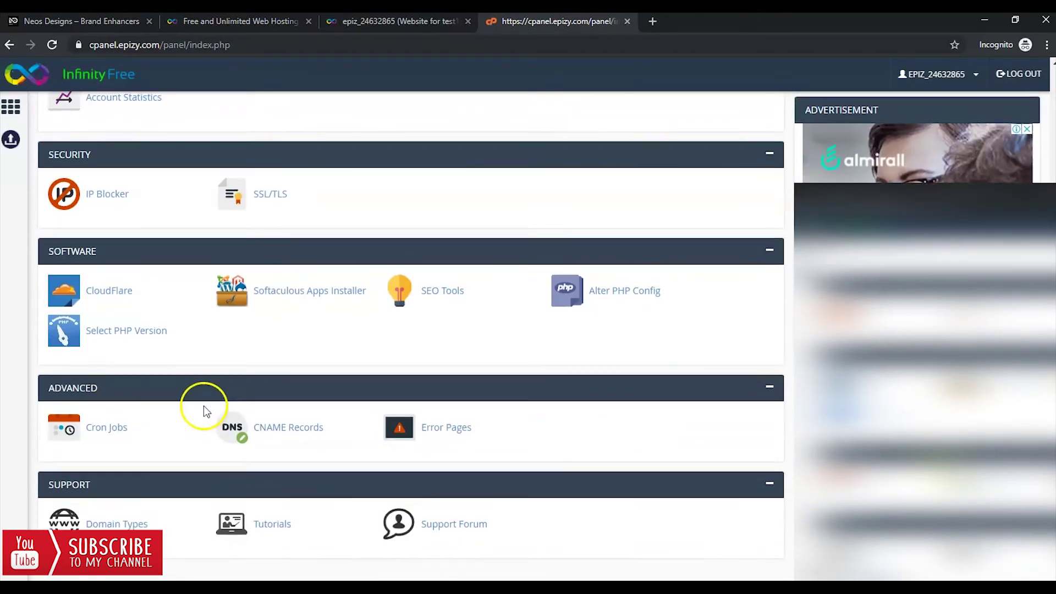
scroll(237, 371, "up", 3)
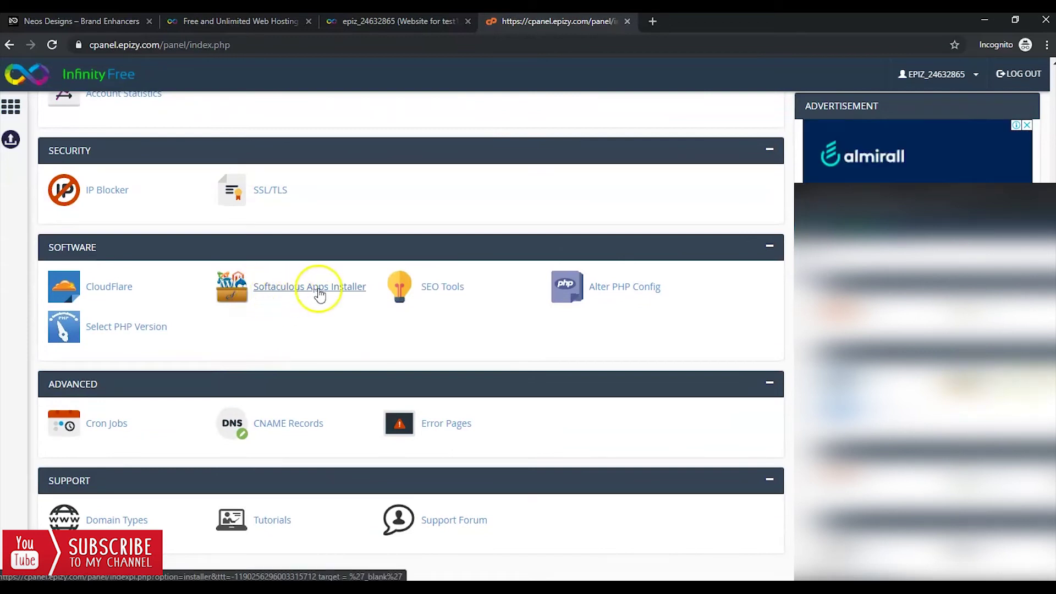
left_click(367, 288)
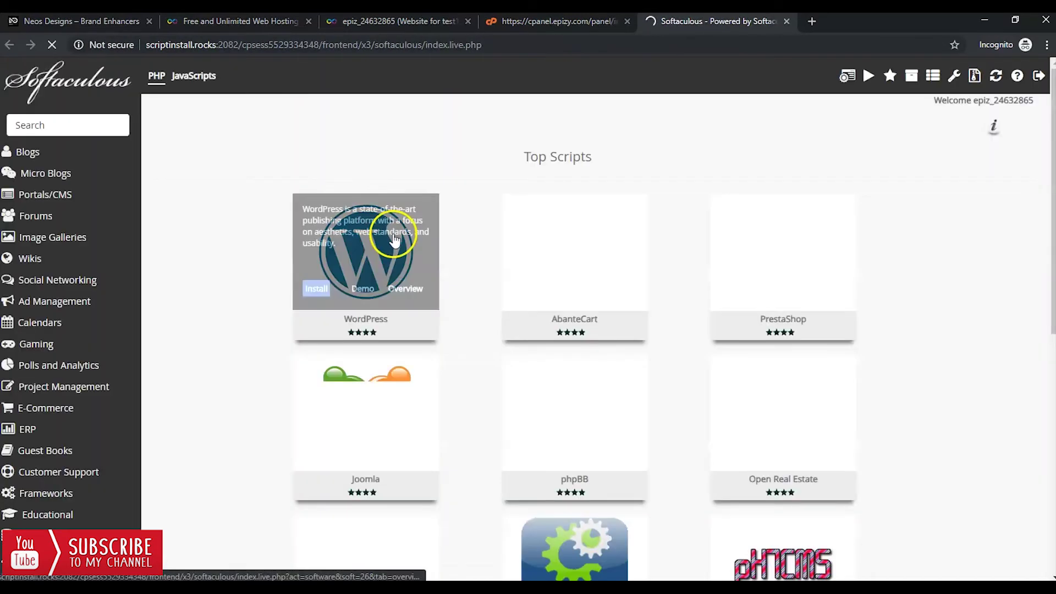
Choose WordPress from Softaculous Top Scripts and start a new installation with Install Now.
mouse_move(311, 242)
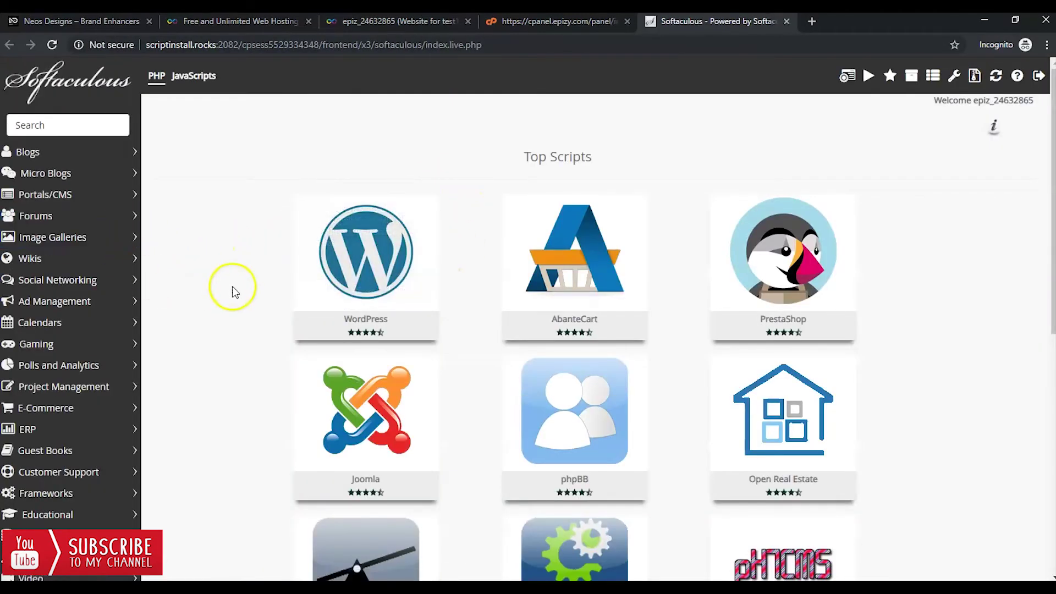
scroll(330, 270, "down", 8)
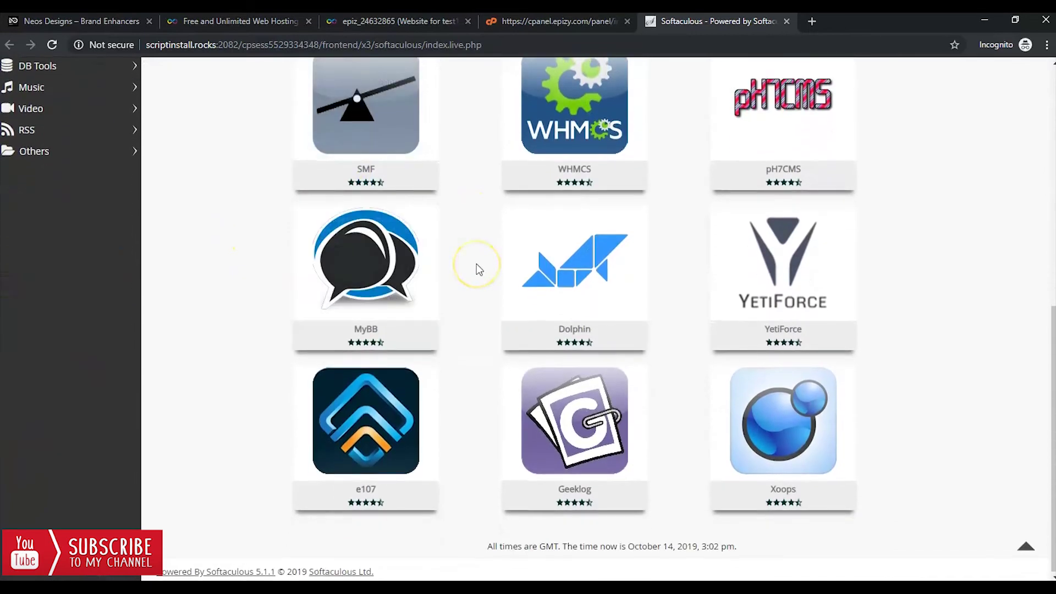
scroll(476, 266, "up", 8)
mouse_move(398, 265)
left_click(316, 288)
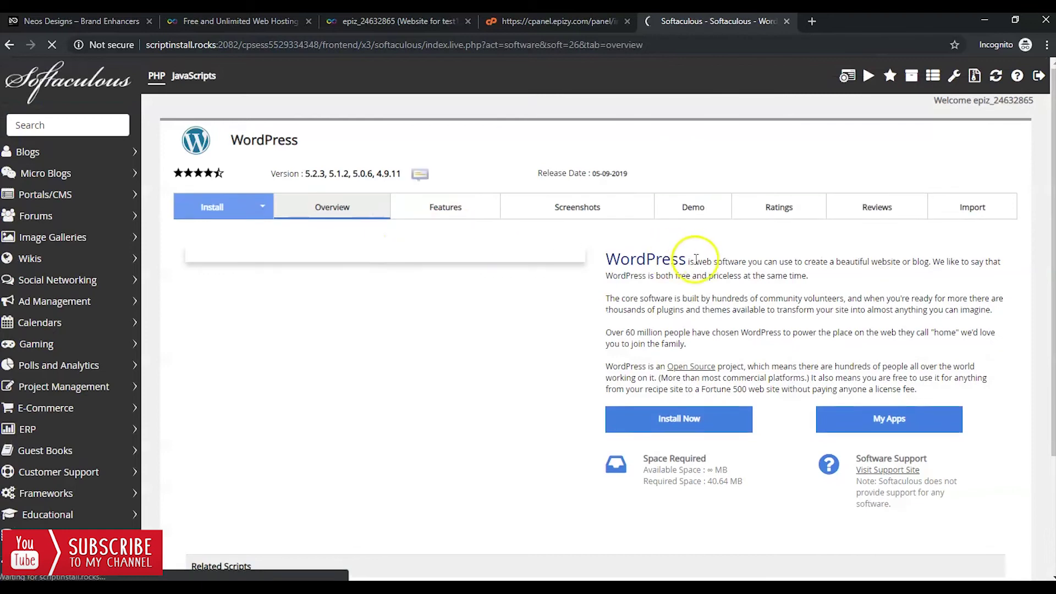
scroll(684, 329, "down", 3)
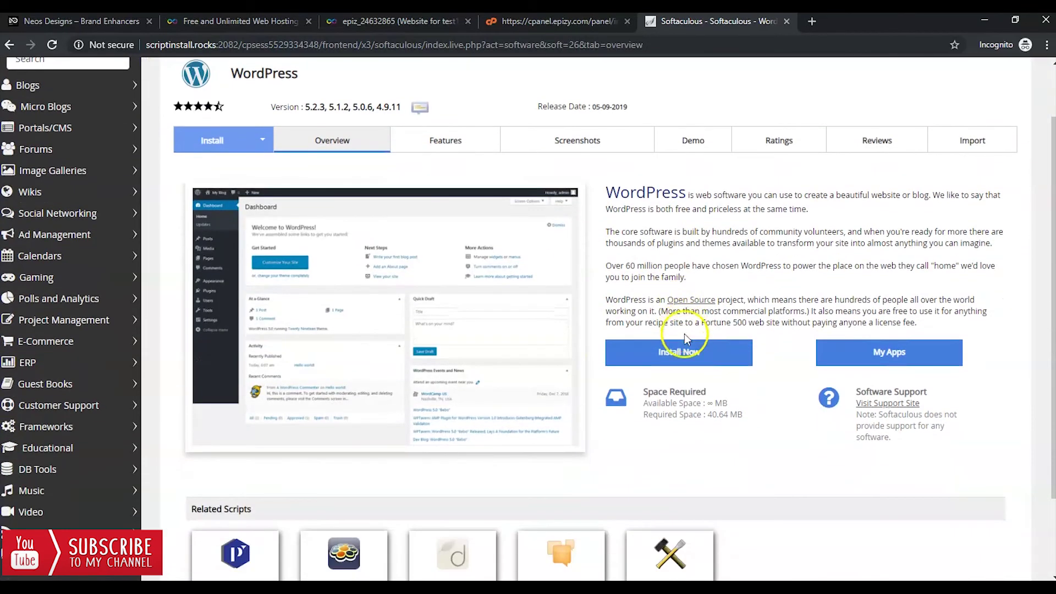
left_click(703, 261)
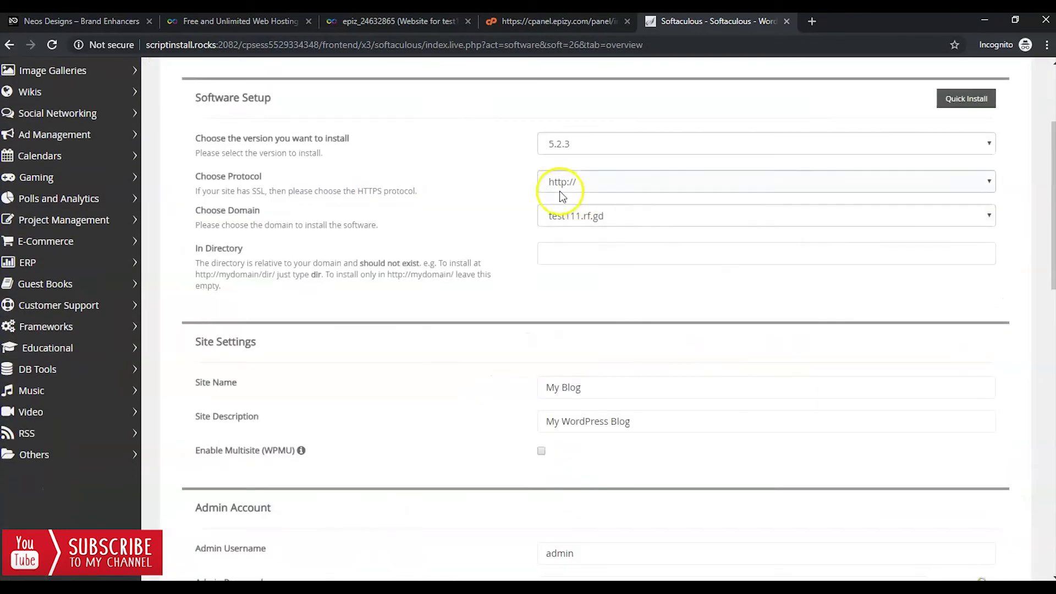
left_click(603, 181)
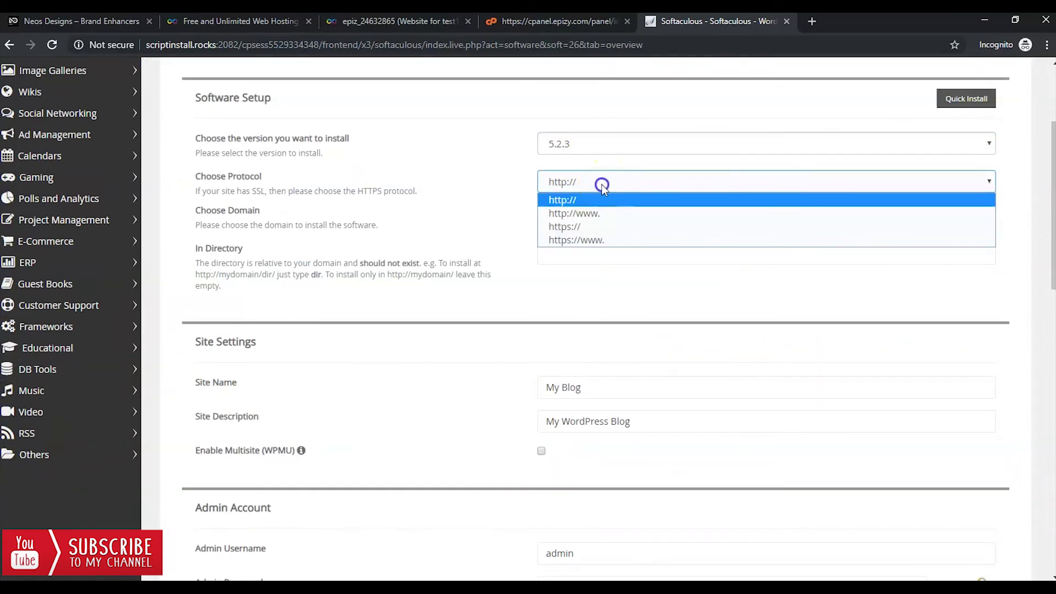
left_click(604, 215)
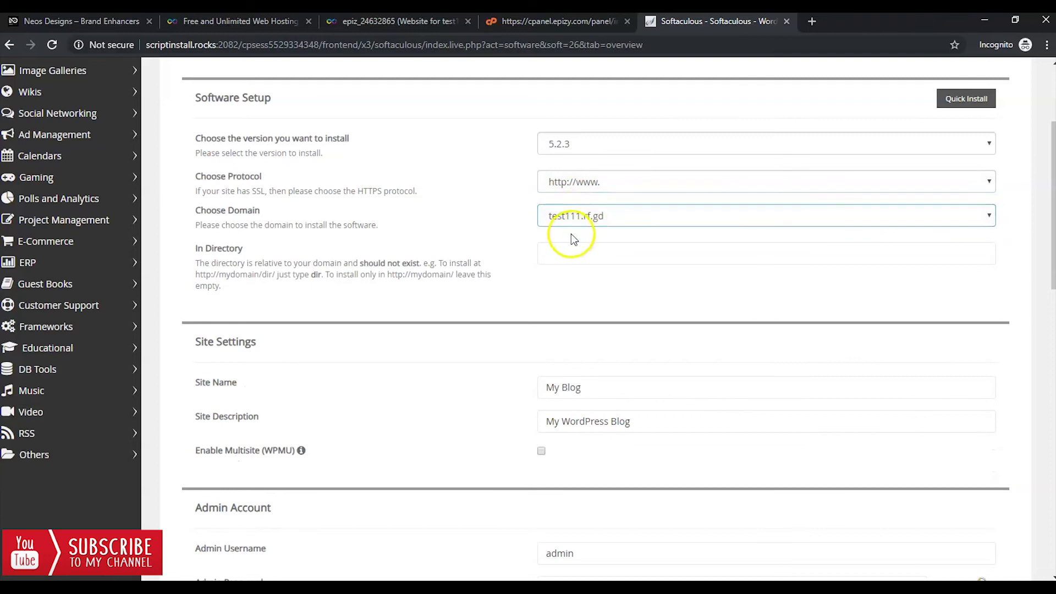
scroll(308, 279, "down", 3)
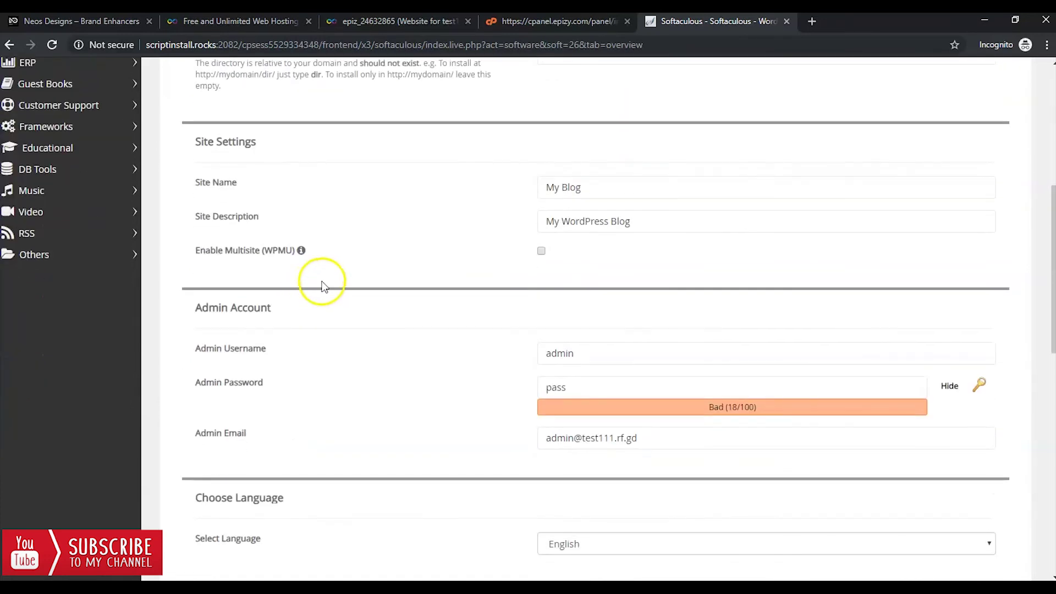
left_click_drag(613, 189, 516, 189)
left_click_drag(645, 218, 514, 217)
left_click_drag(608, 192, 456, 199)
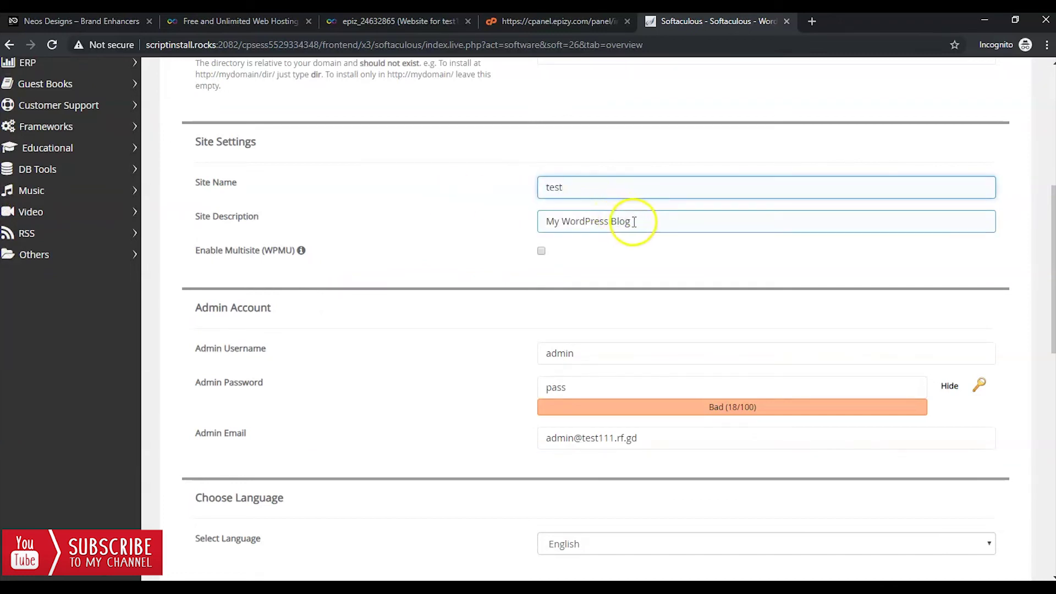
left_click_drag(635, 220, 495, 229)
type("test")
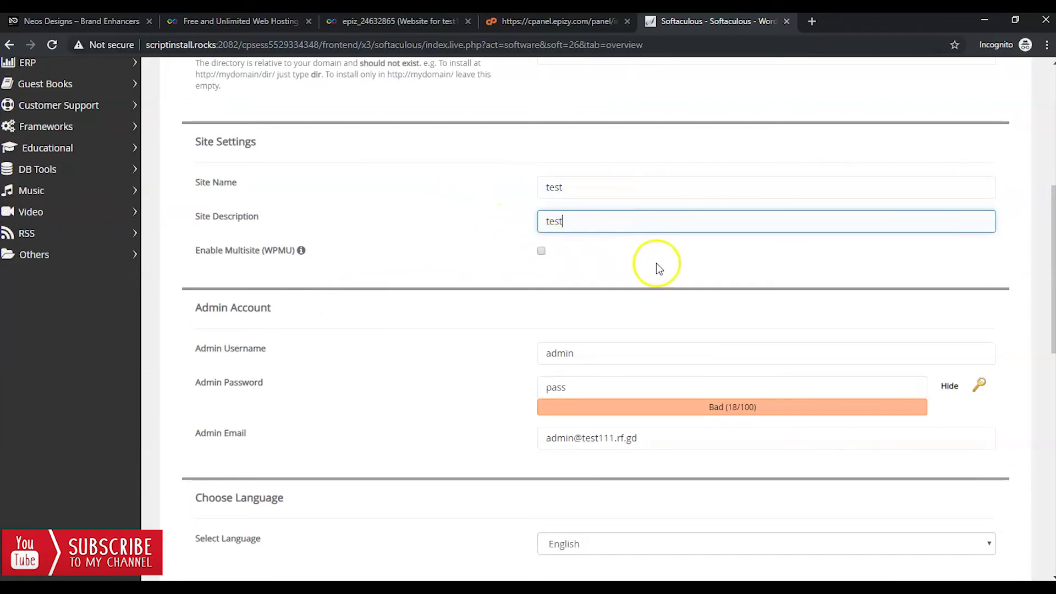
Replace the default admin username and password with custom credentials.
left_click(602, 360)
left_click_drag(600, 362, 534, 360)
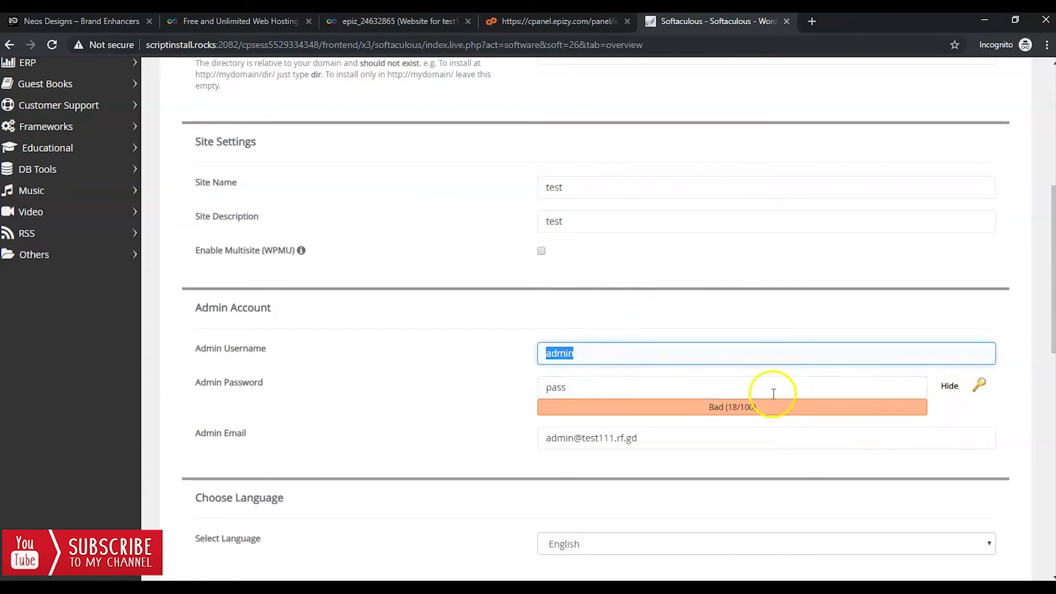
left_click(757, 387)
left_click_drag(757, 388, 512, 390)
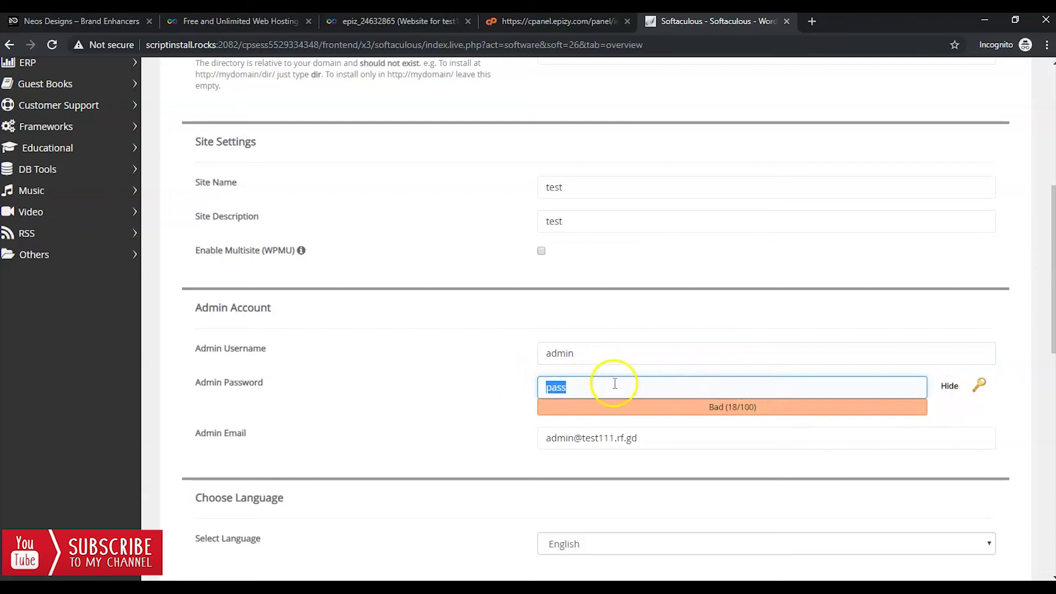
scroll(575, 373, "down", 2)
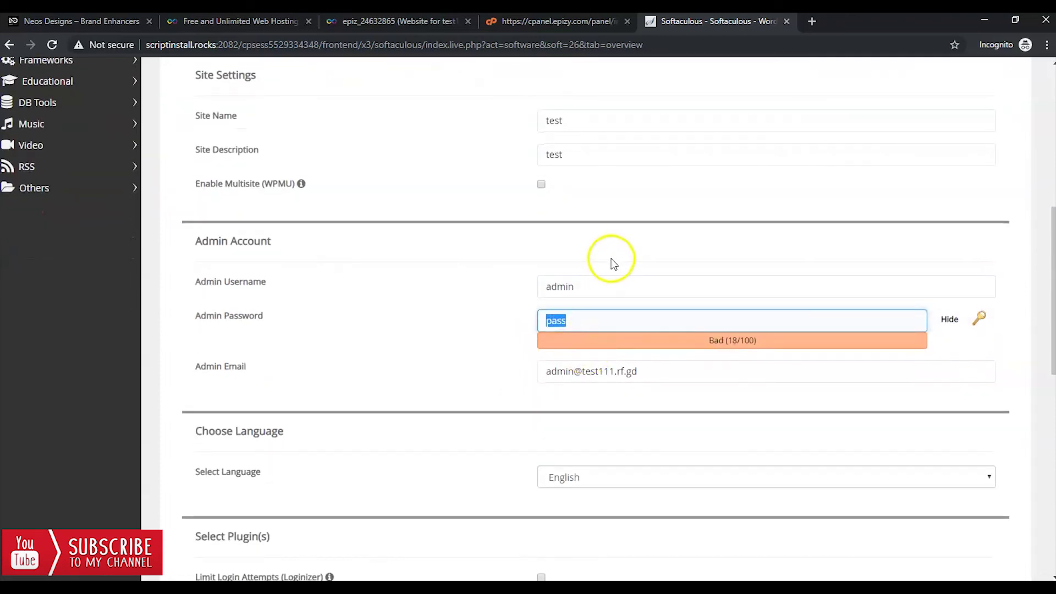
scroll(603, 262, "down", 2)
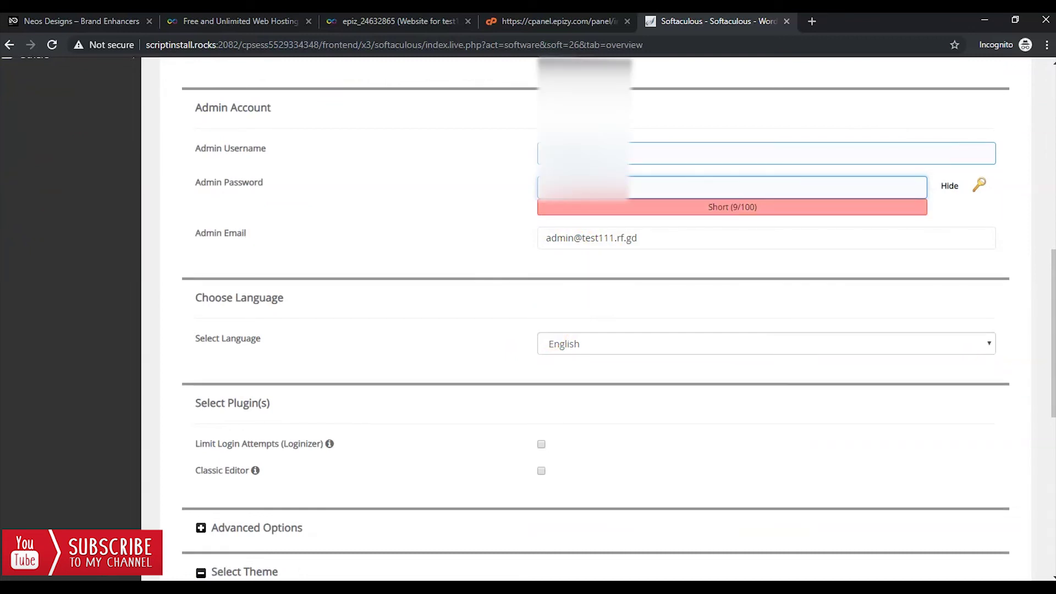
left_click(598, 160)
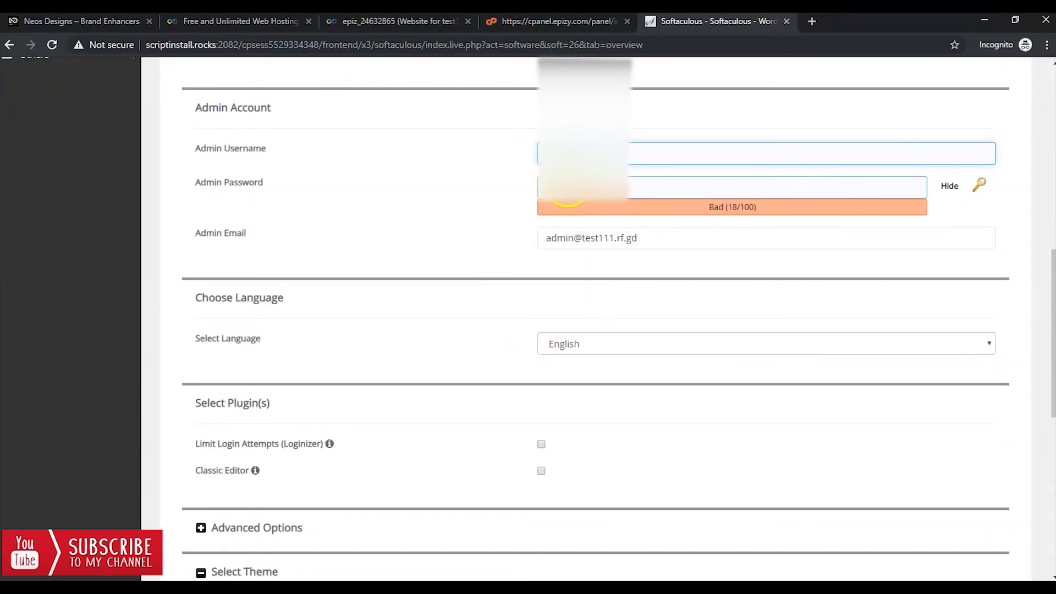
left_click(570, 306)
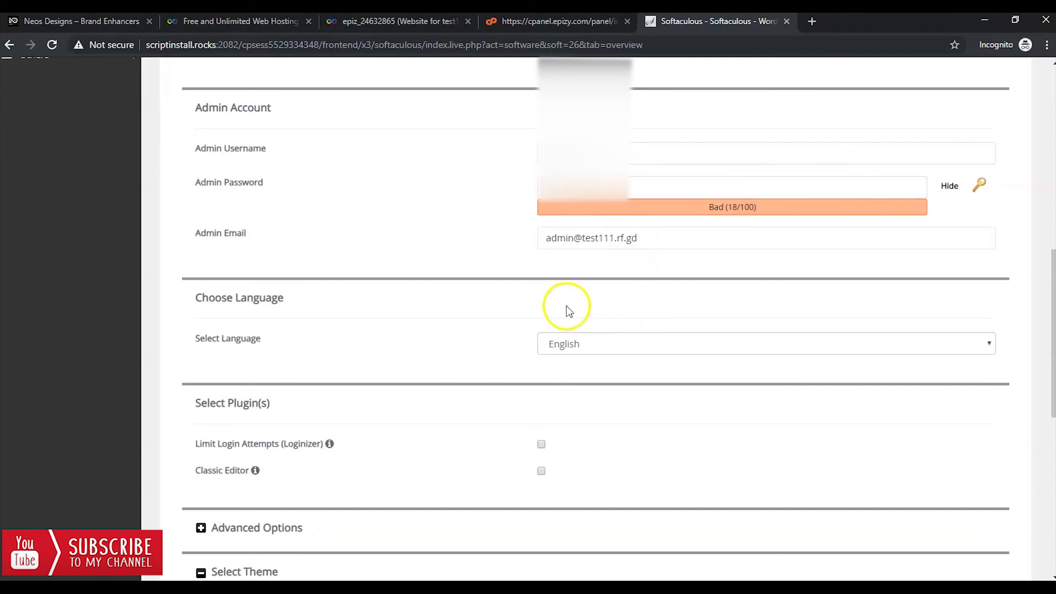
scroll(528, 302, "down", 3)
scroll(498, 302, "down", 5)
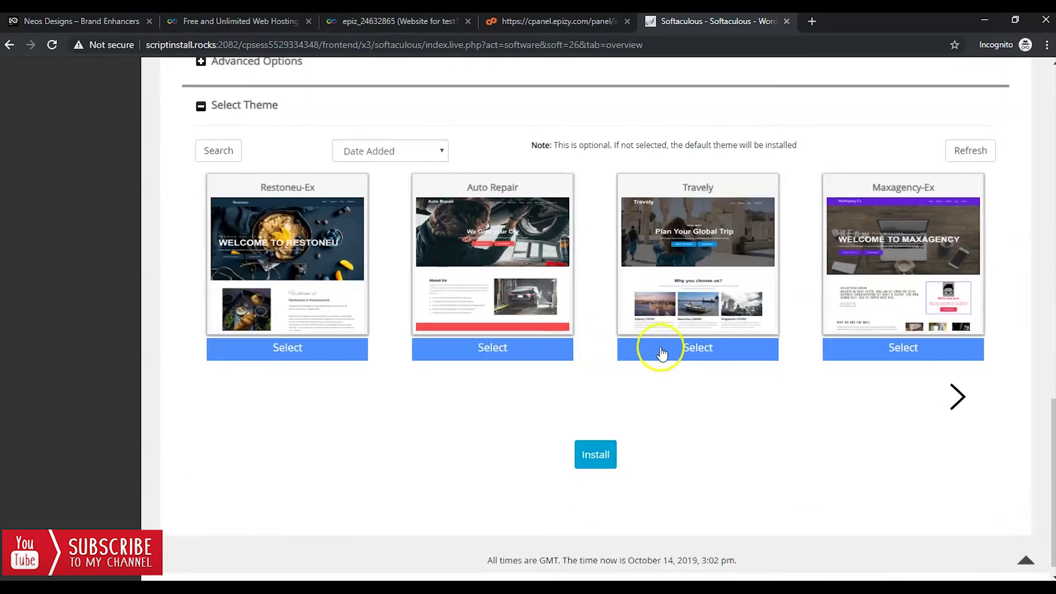
Install WordPress with the Travely theme, then open the new site in a new tab and the admin dashboard.
left_click(661, 351)
left_click(603, 456)
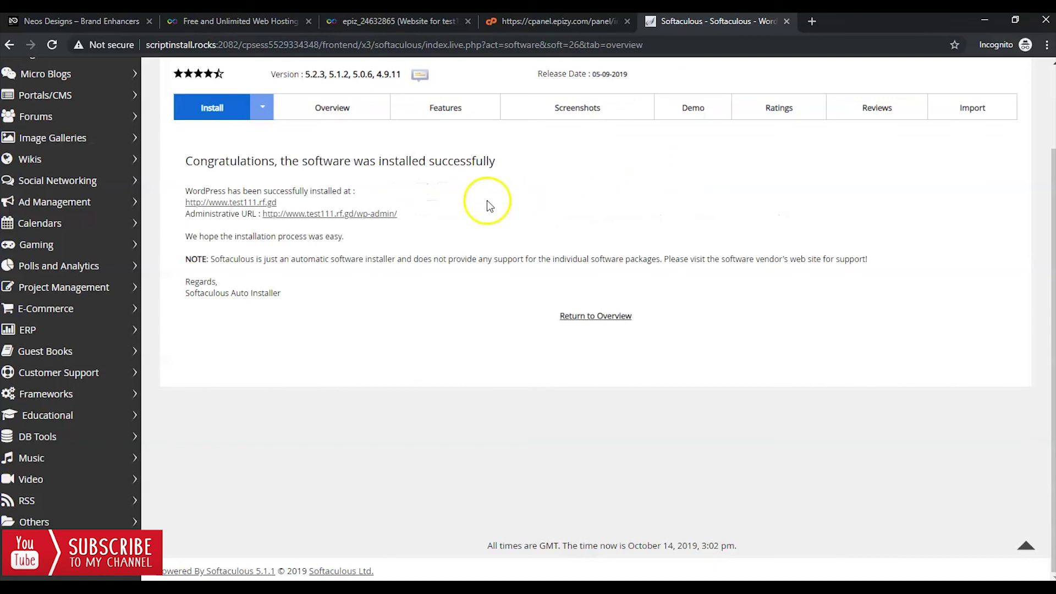
right_click(212, 207)
left_click(247, 209)
left_click_drag(195, 214, 262, 215)
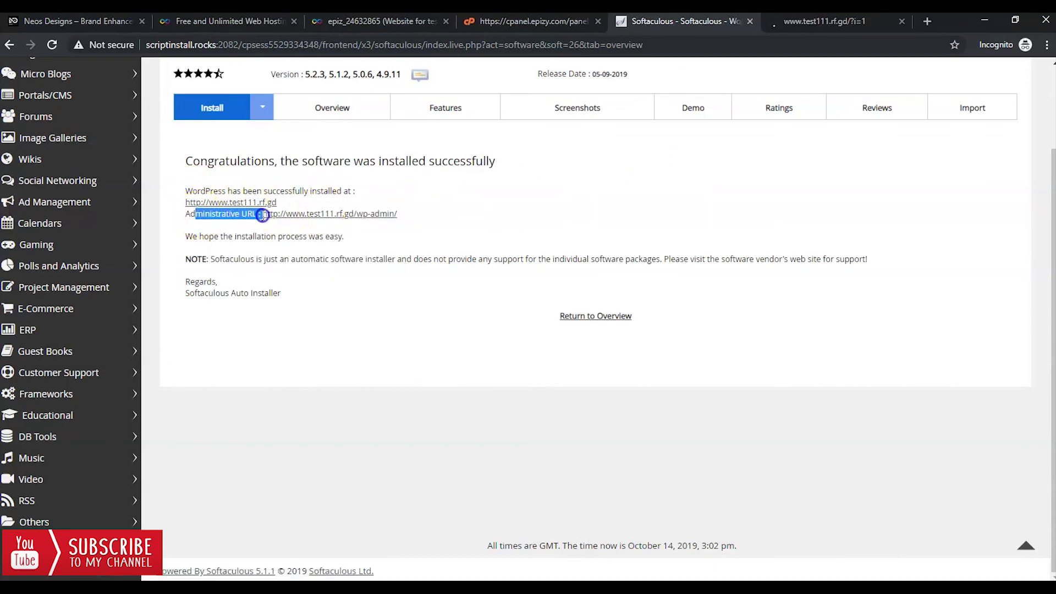
left_click(324, 213)
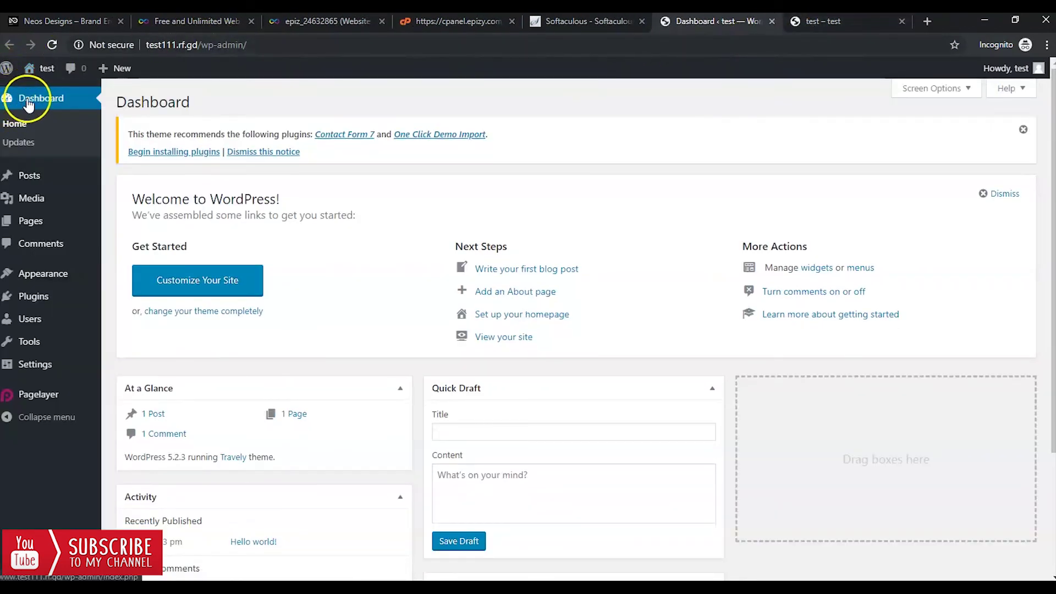
Switch to the test site tab and scroll the Travely front page with its Hello world! post.
scroll(267, 217, "down", 5)
scroll(270, 219, "up", 5)
left_click(811, 23)
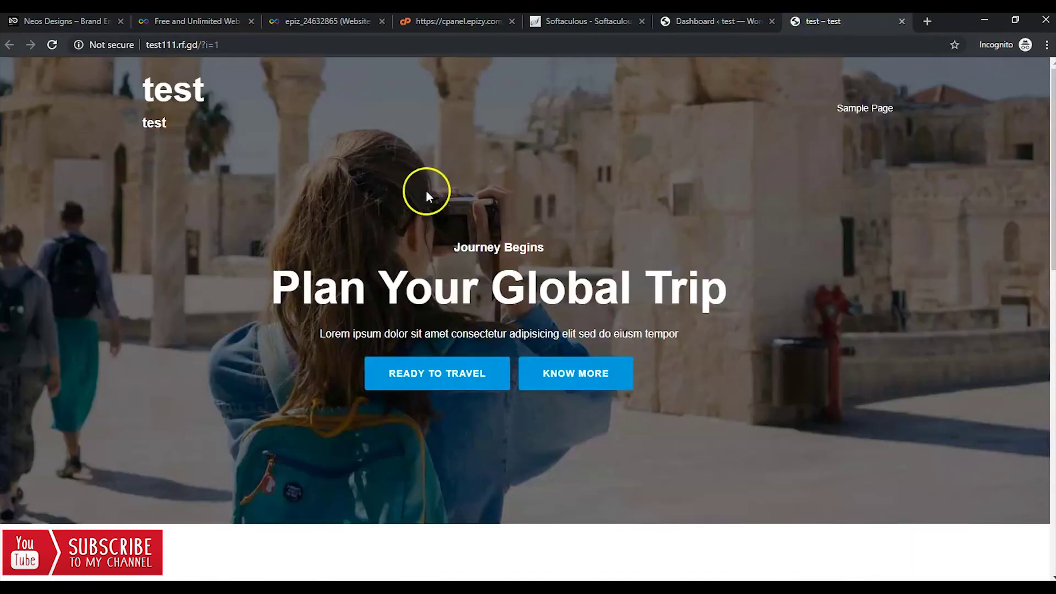
scroll(401, 224, "down", 12)
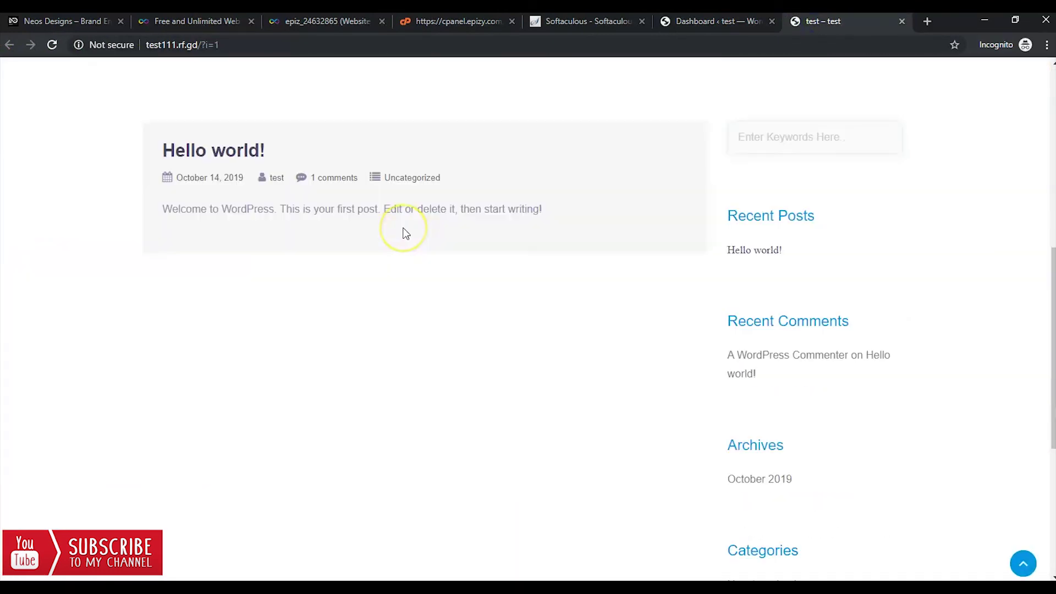
scroll(292, 110, "up", 10)
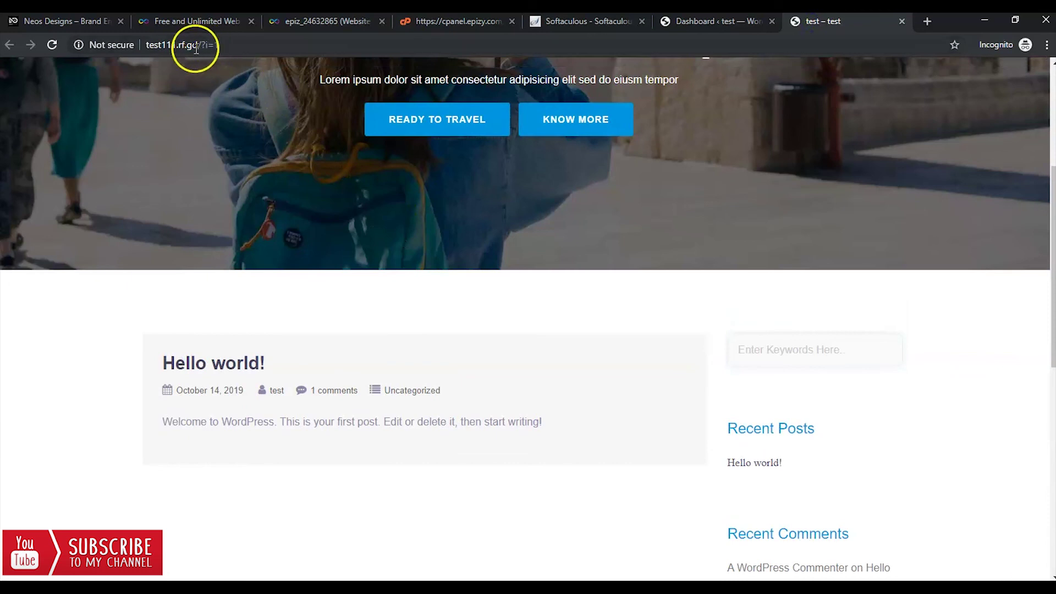